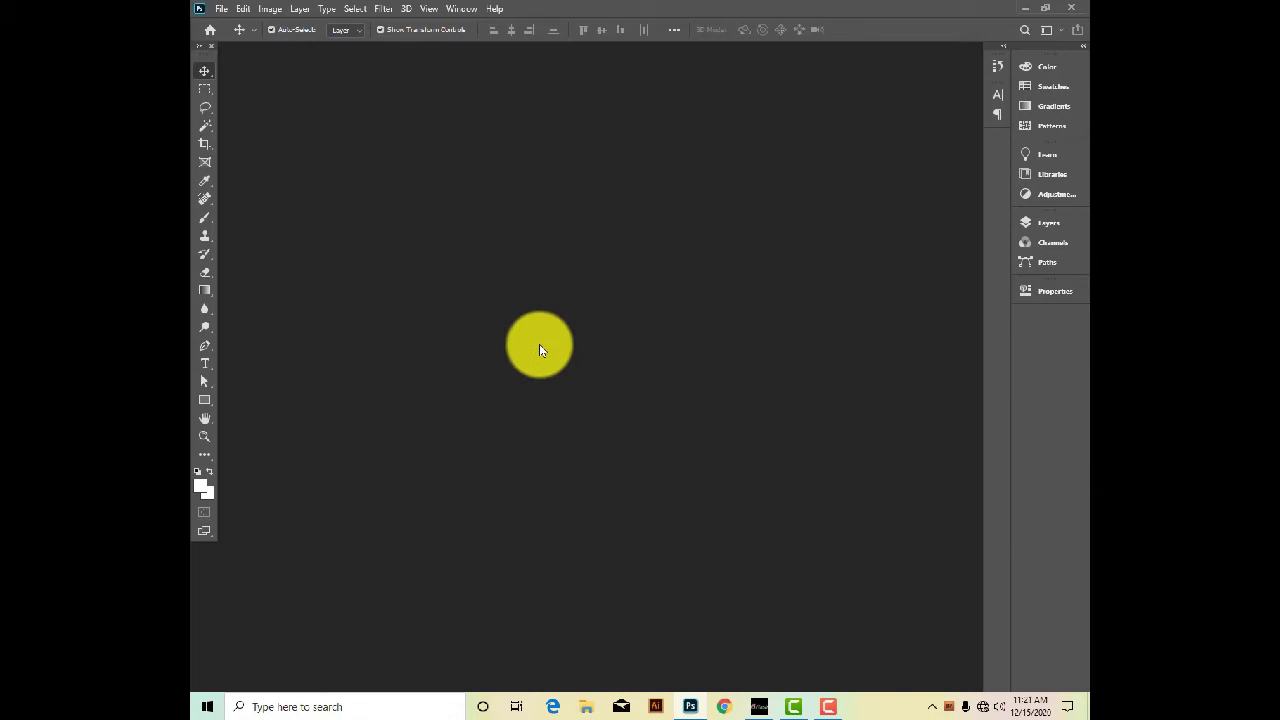
Start a new document and name it Banner Design.
key("ctrl+n")
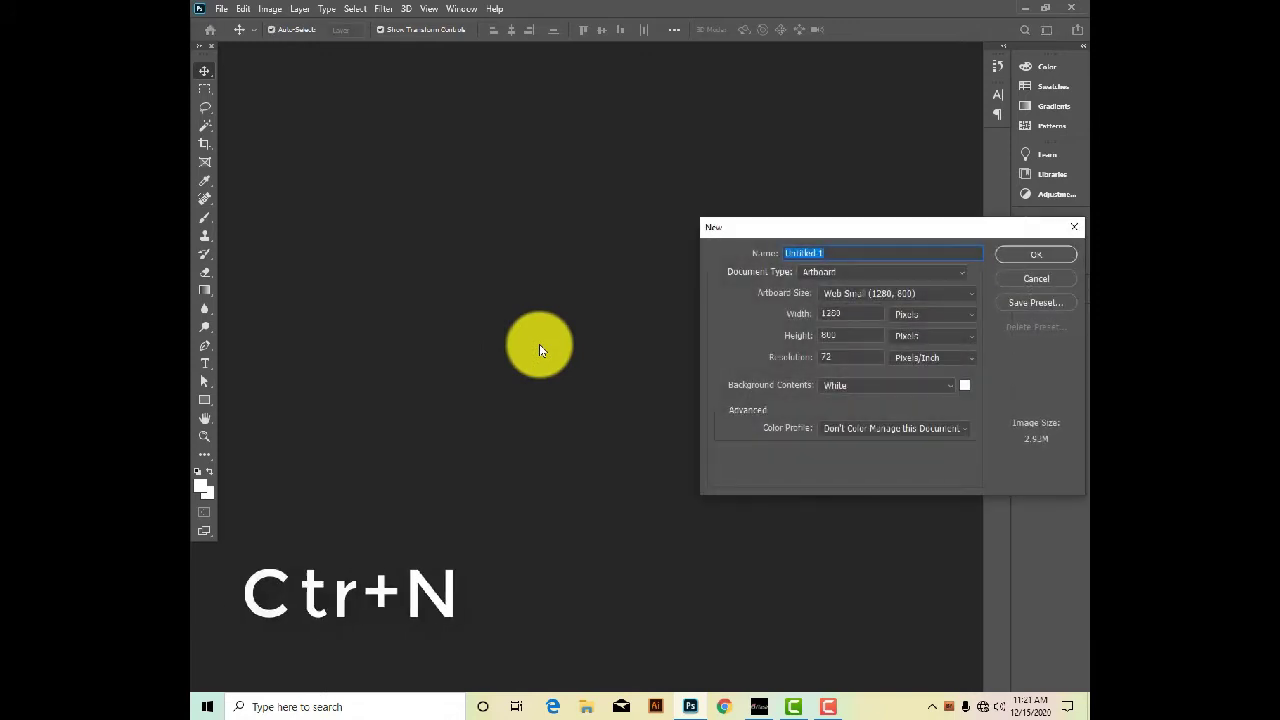
left_click_drag(918, 233, 664, 205)
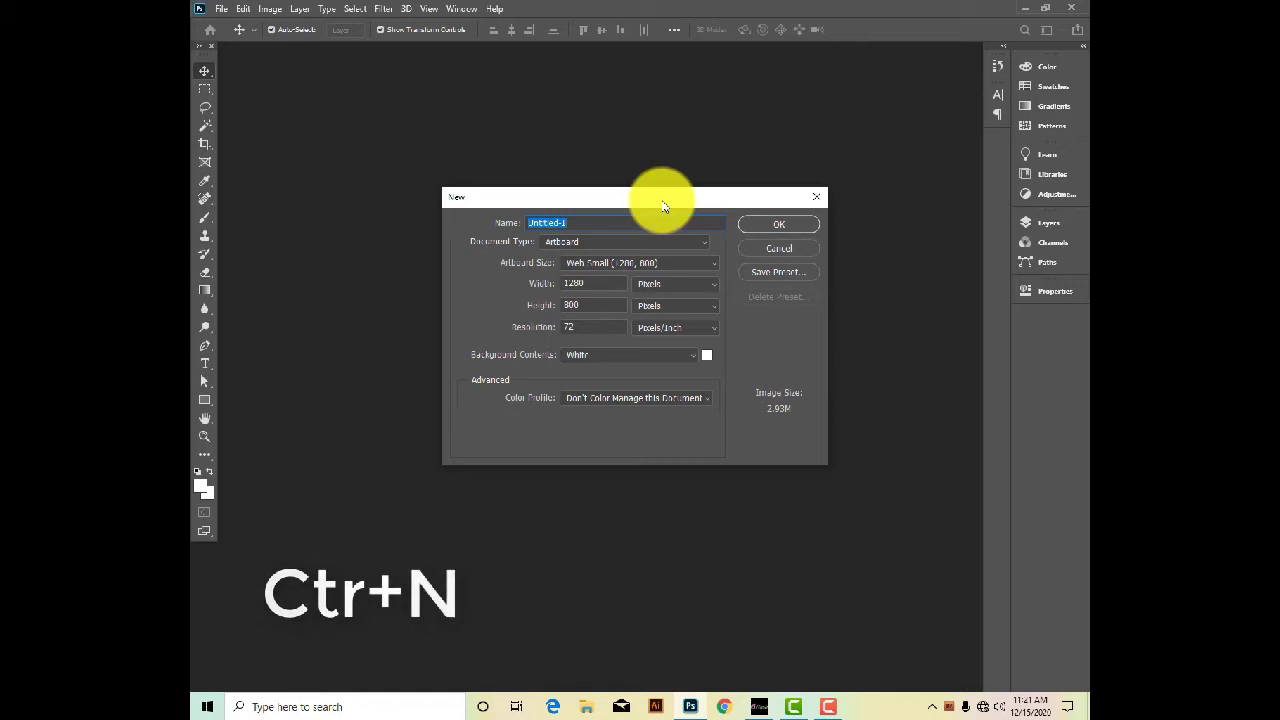
left_click(585, 220)
double_click(585, 220)
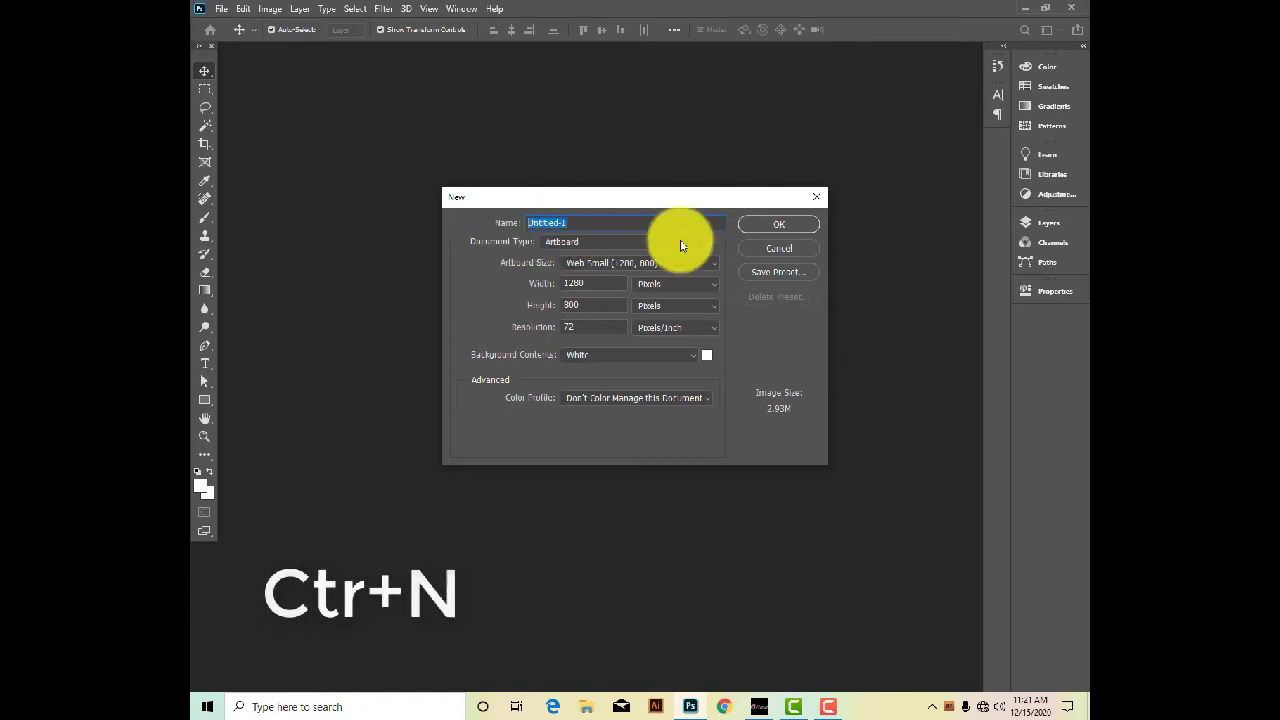
type("E")
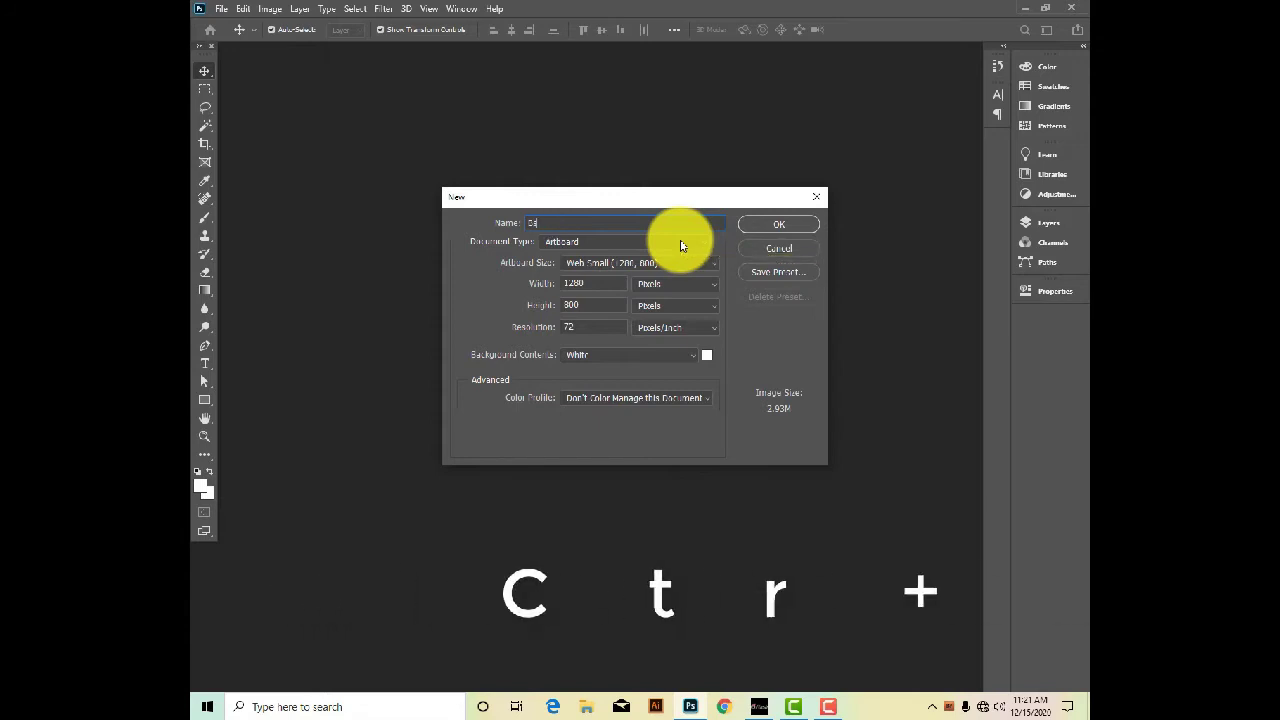
type("anner Desh")
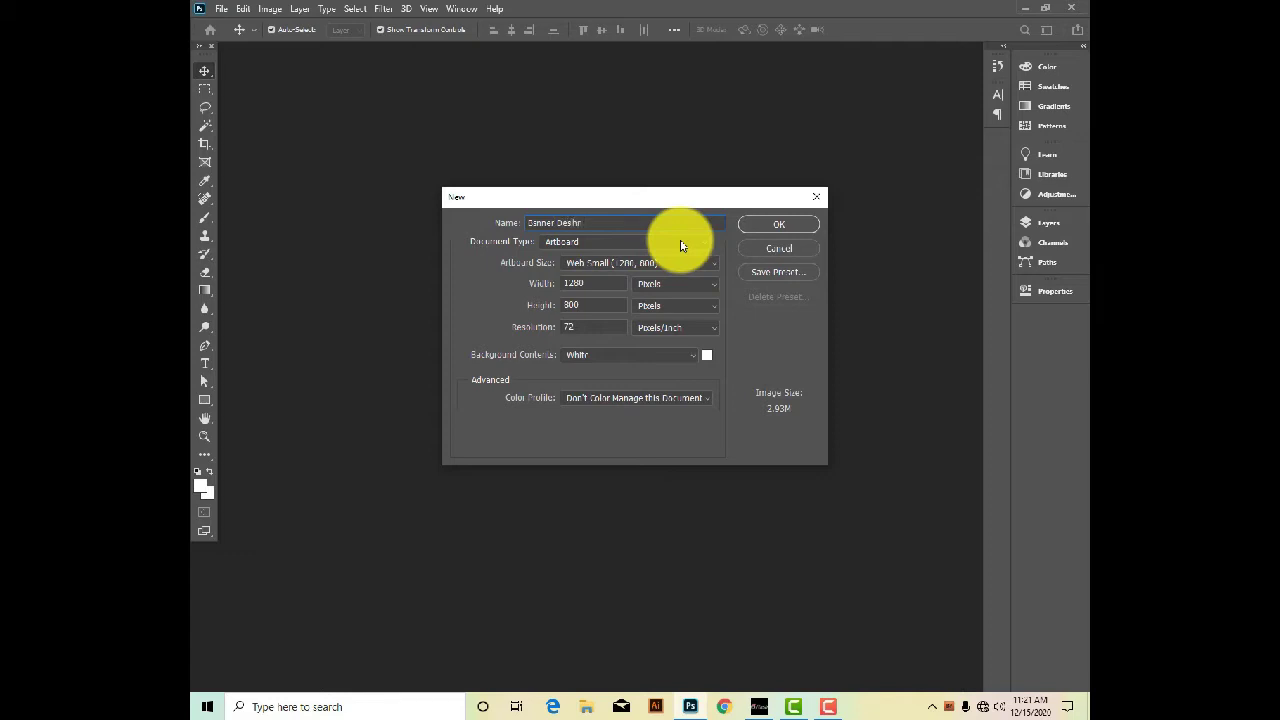
key("BackSpace")
type("ign")
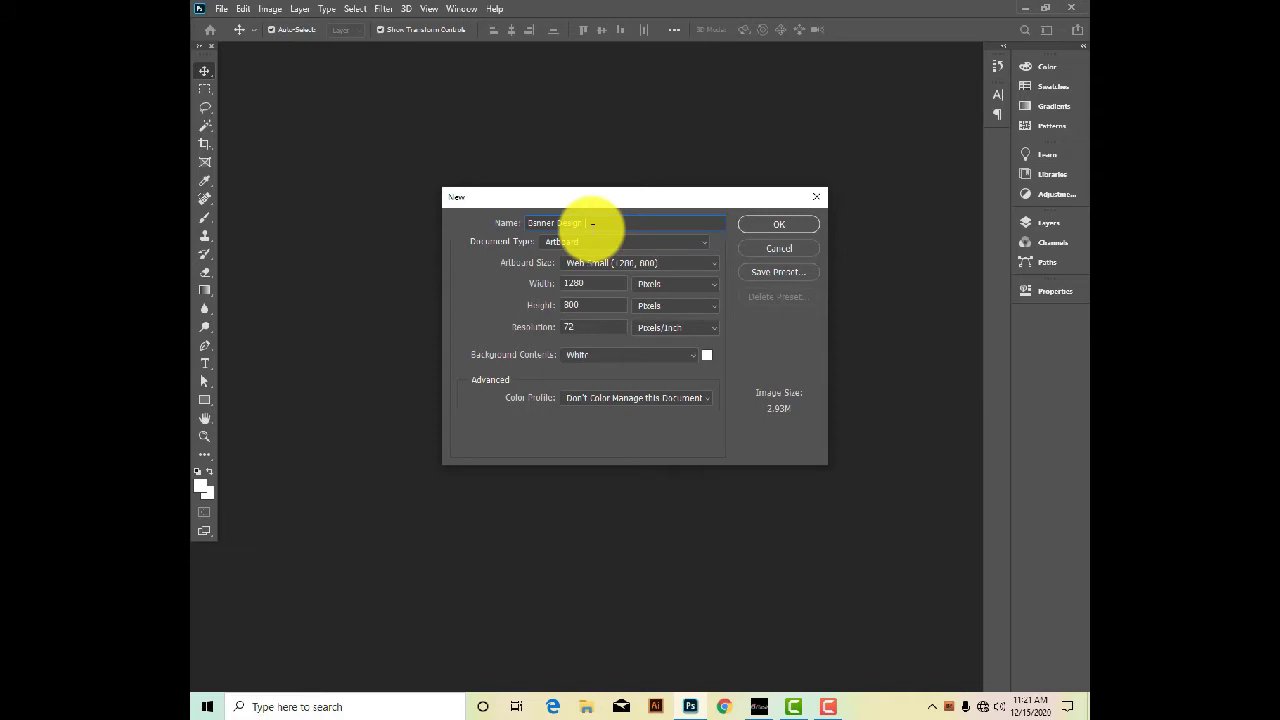
Set the new document's type to Web and its artboard size to Web Minimum (1024, 768).
left_click(632, 243)
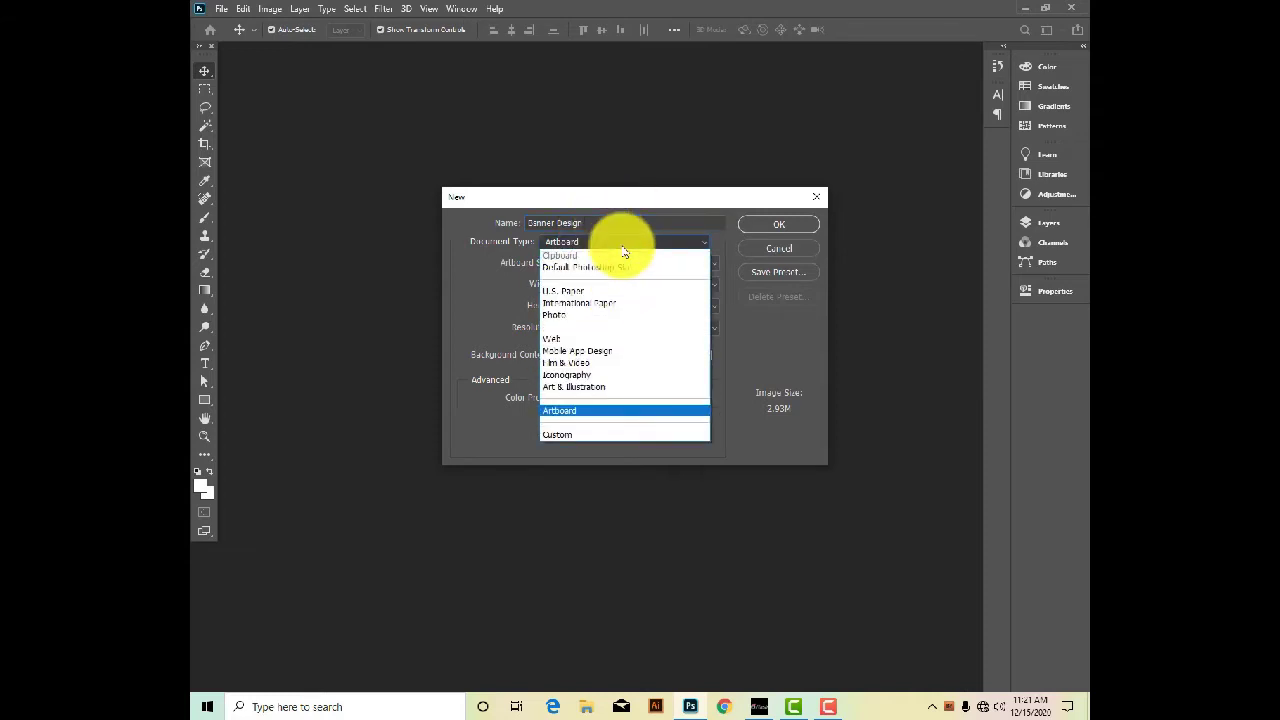
left_click(622, 245)
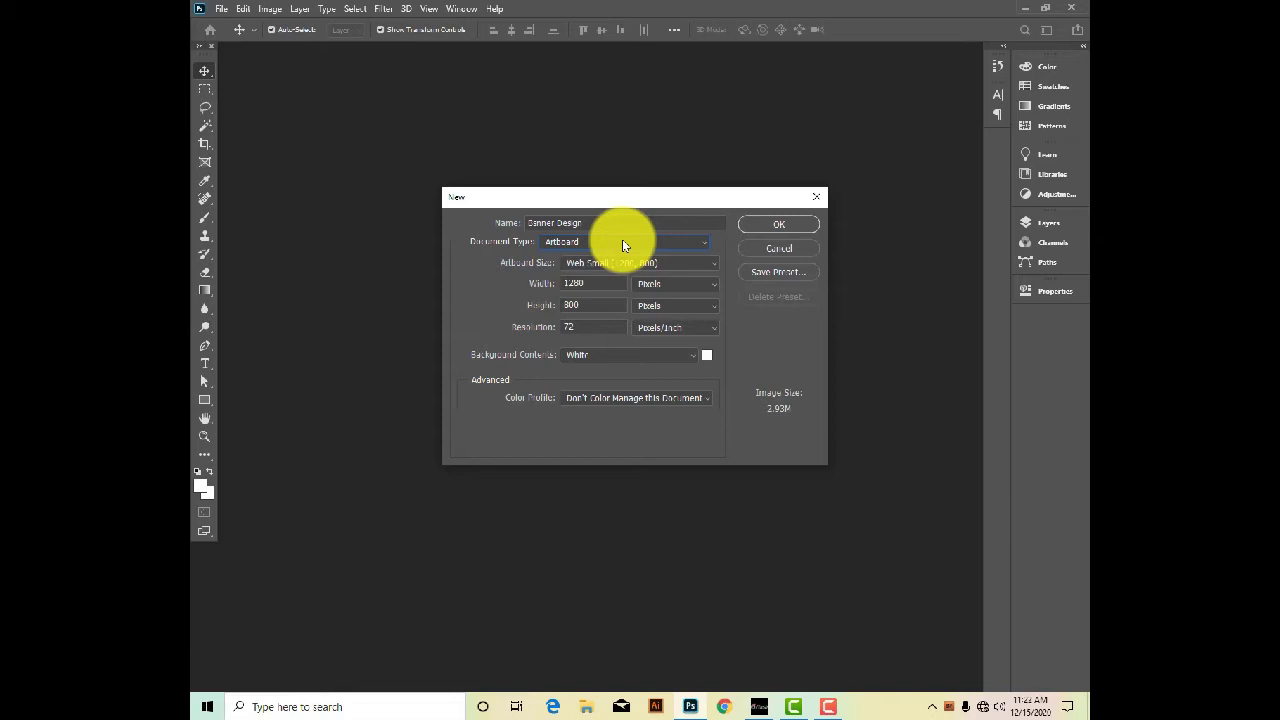
left_click(622, 243)
left_click(622, 243)
left_click(622, 243)
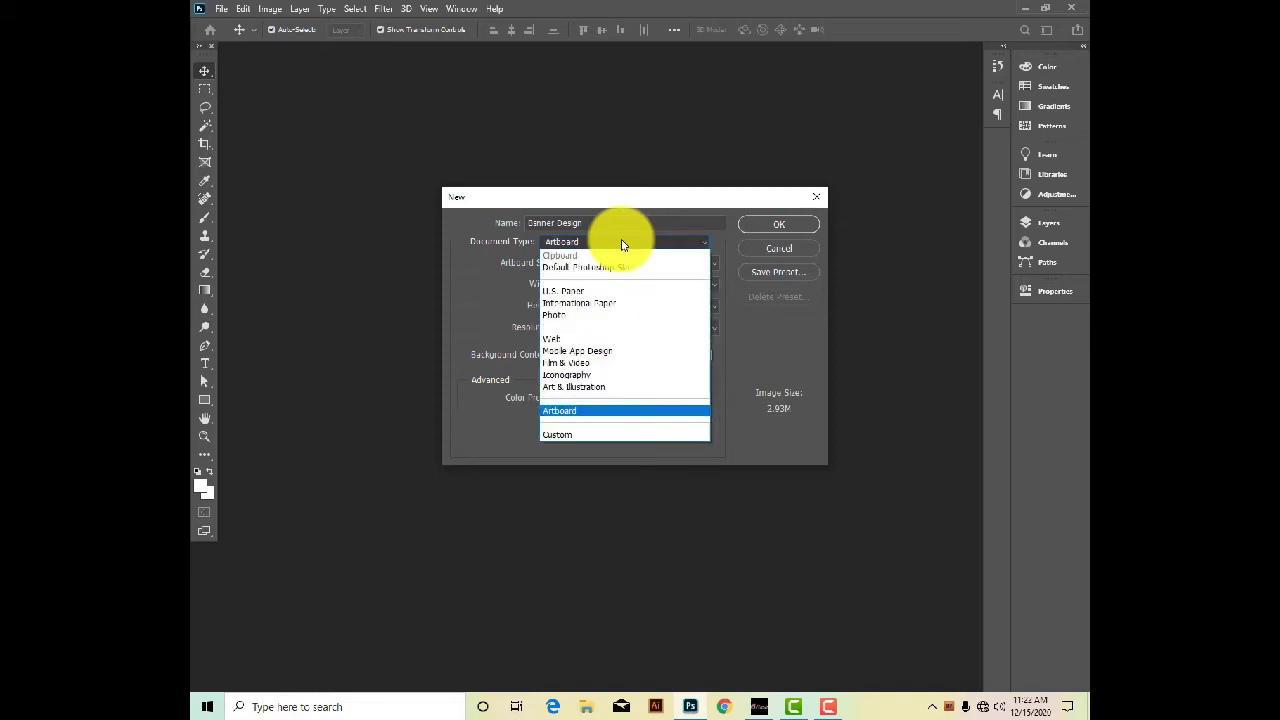
left_click(570, 340)
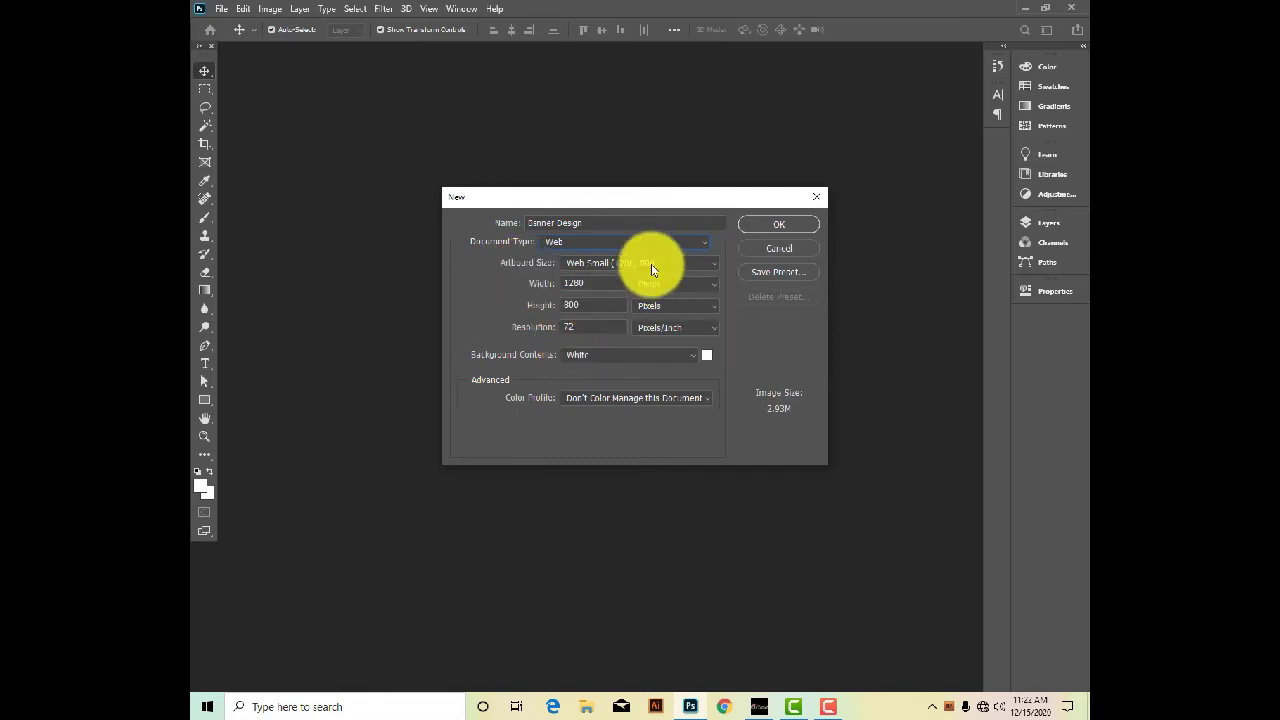
left_click(706, 266)
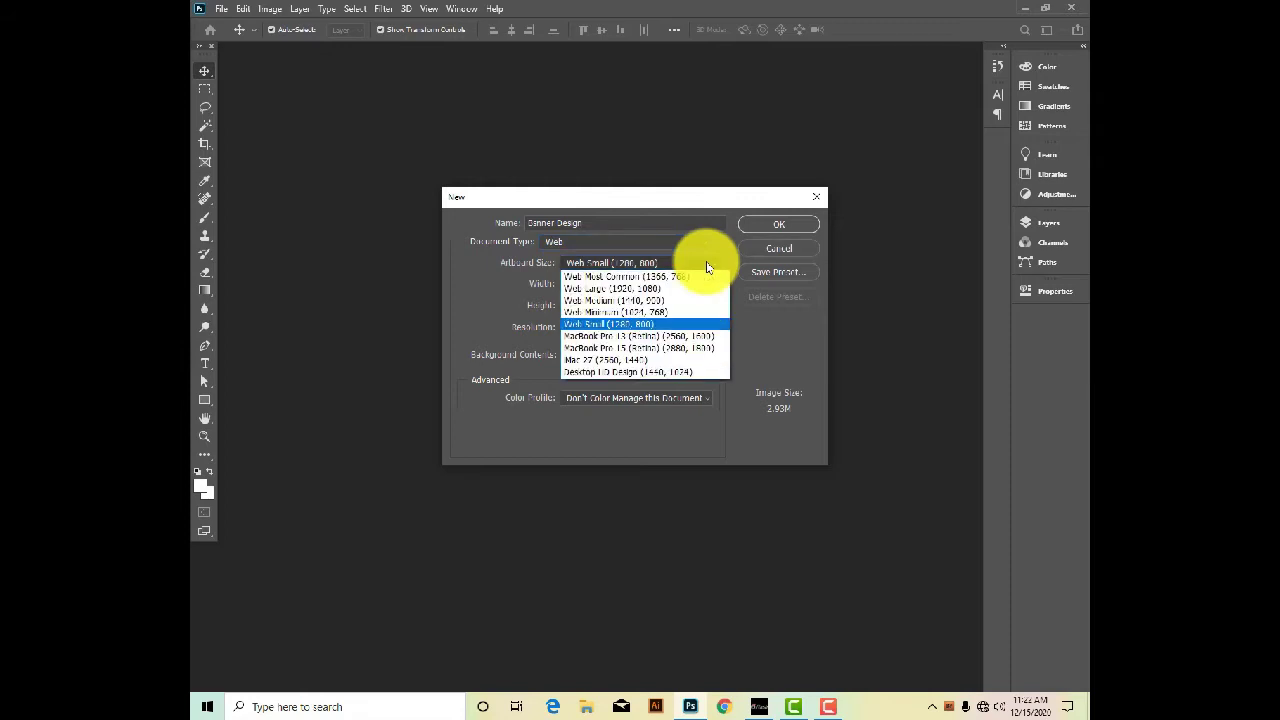
left_click(674, 314)
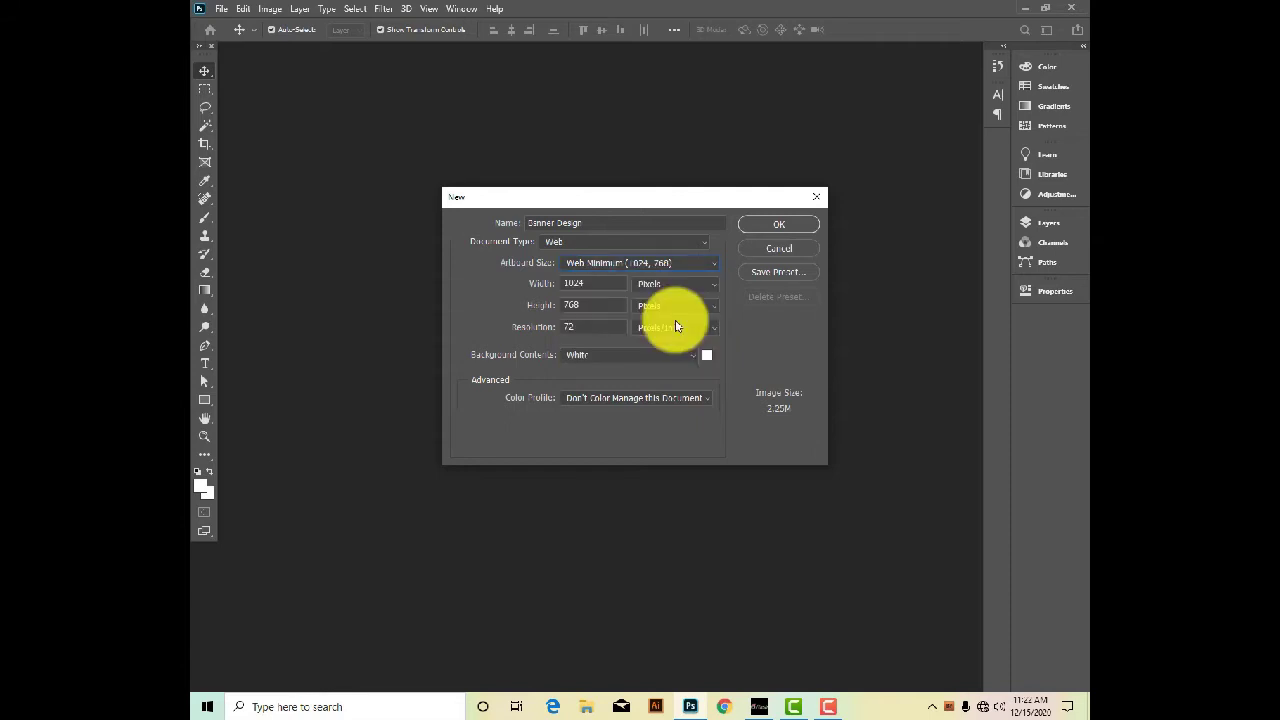
Set the document's width to 1280 pixels and height to 800 pixels, and create it.
double_click(600, 285)
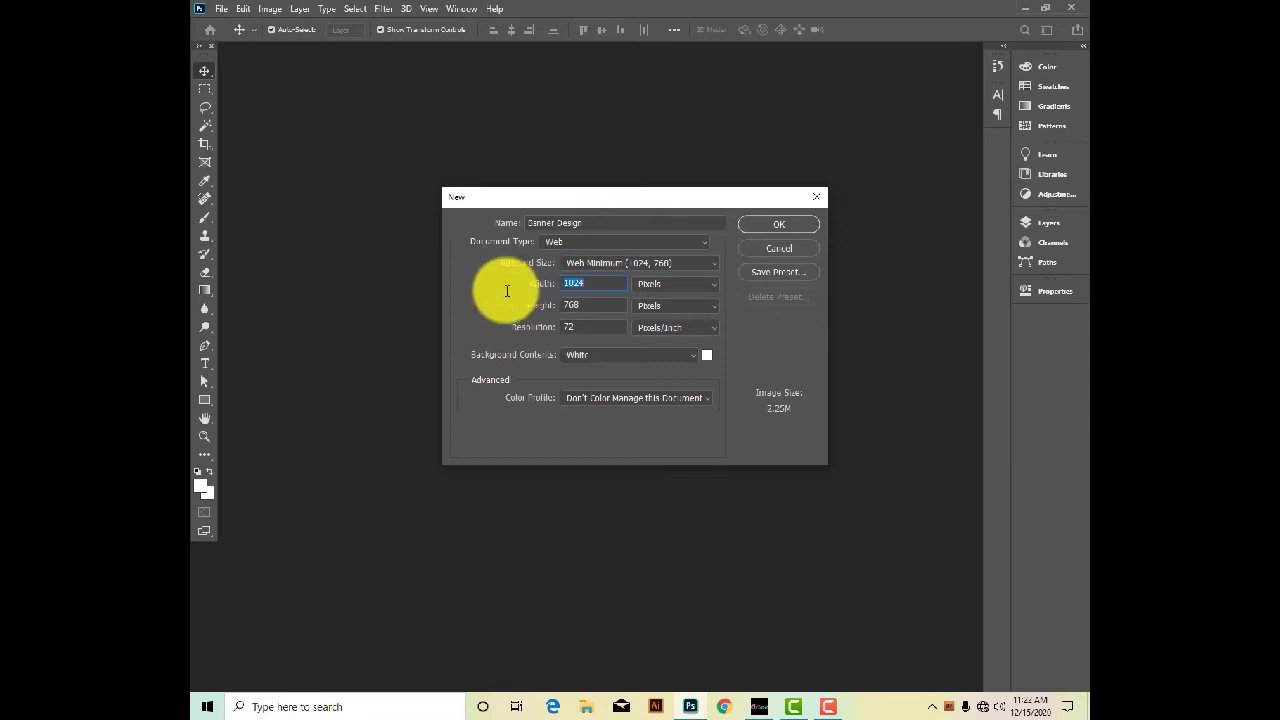
type("1280")
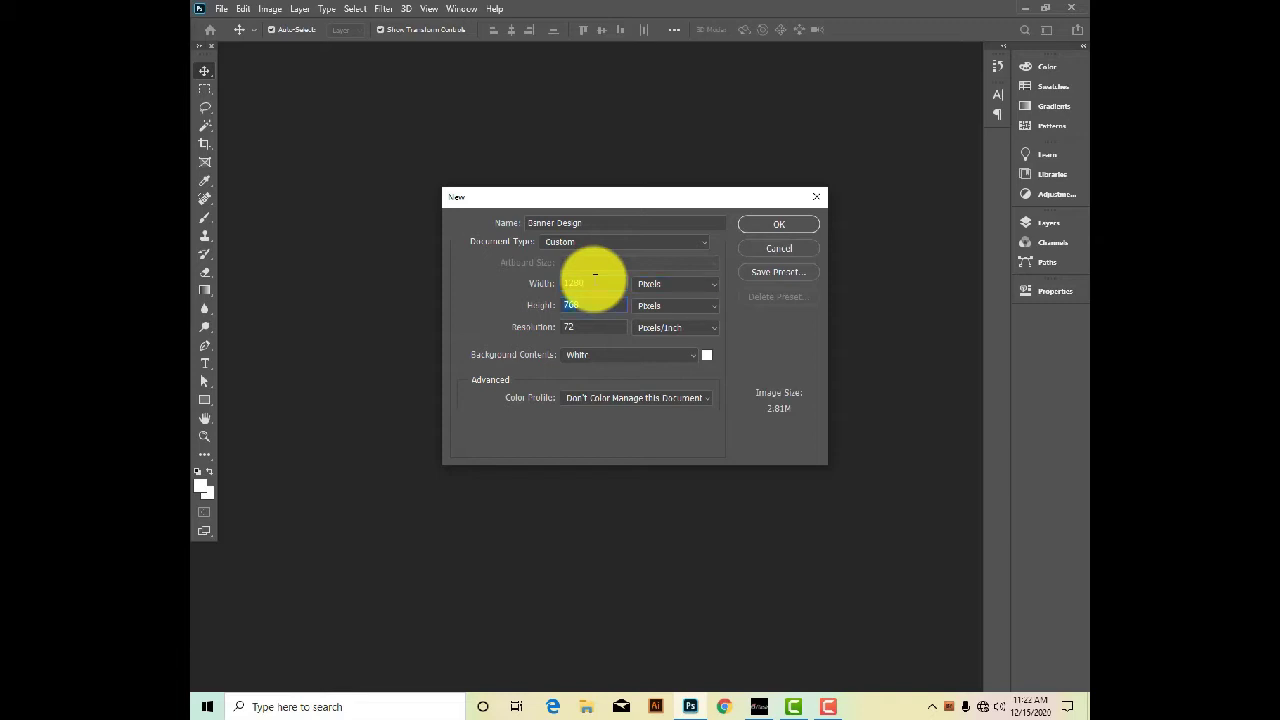
key("Tab")
type("800")
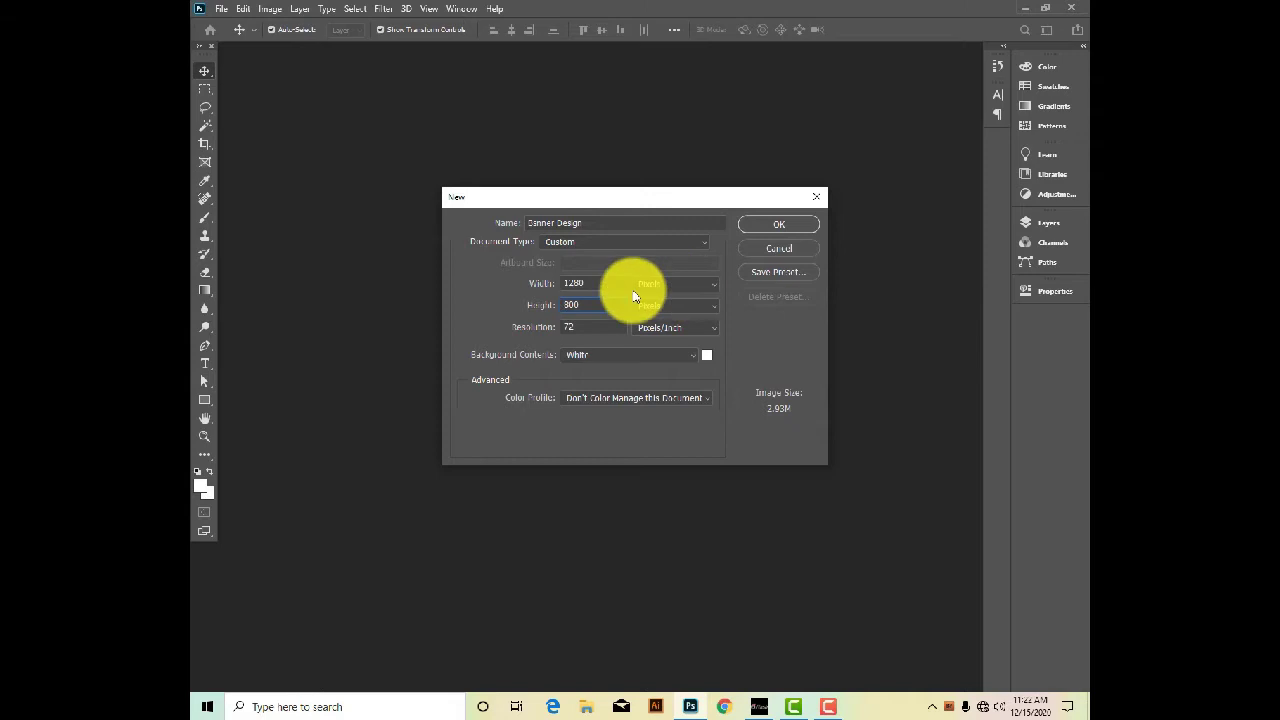
left_click(594, 283)
left_click(594, 305)
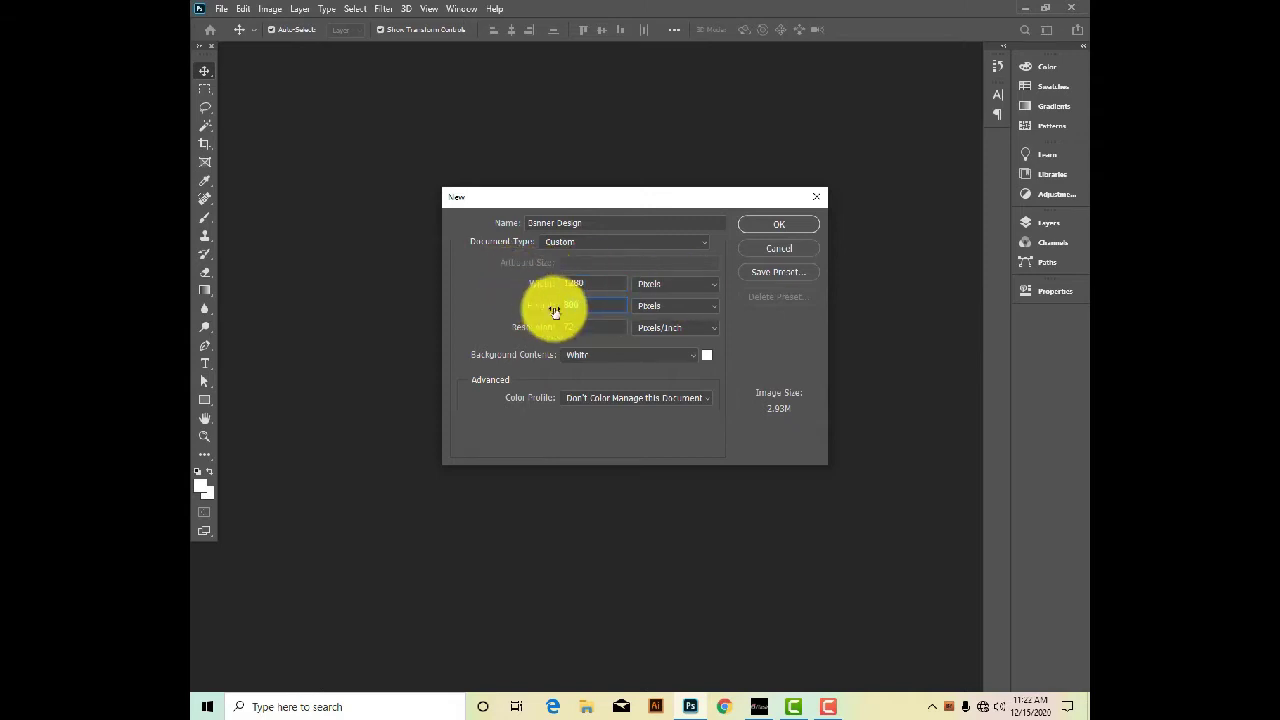
left_click(598, 325)
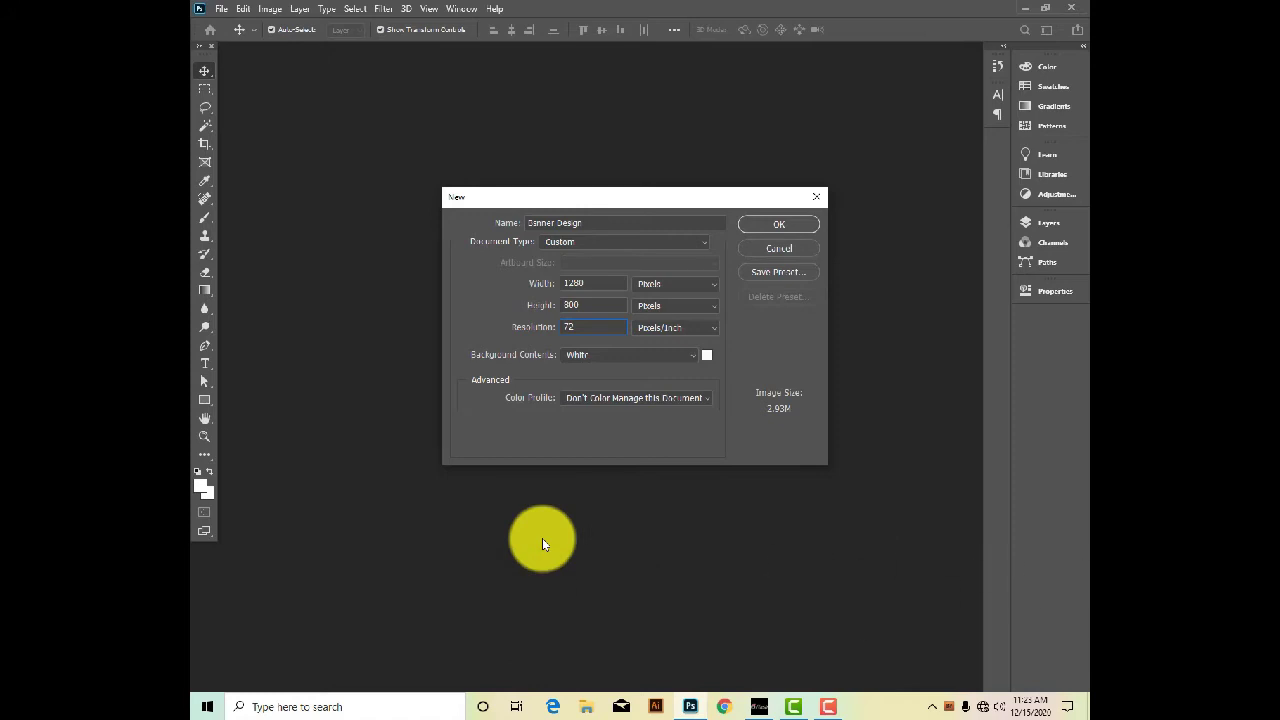
left_click(770, 231)
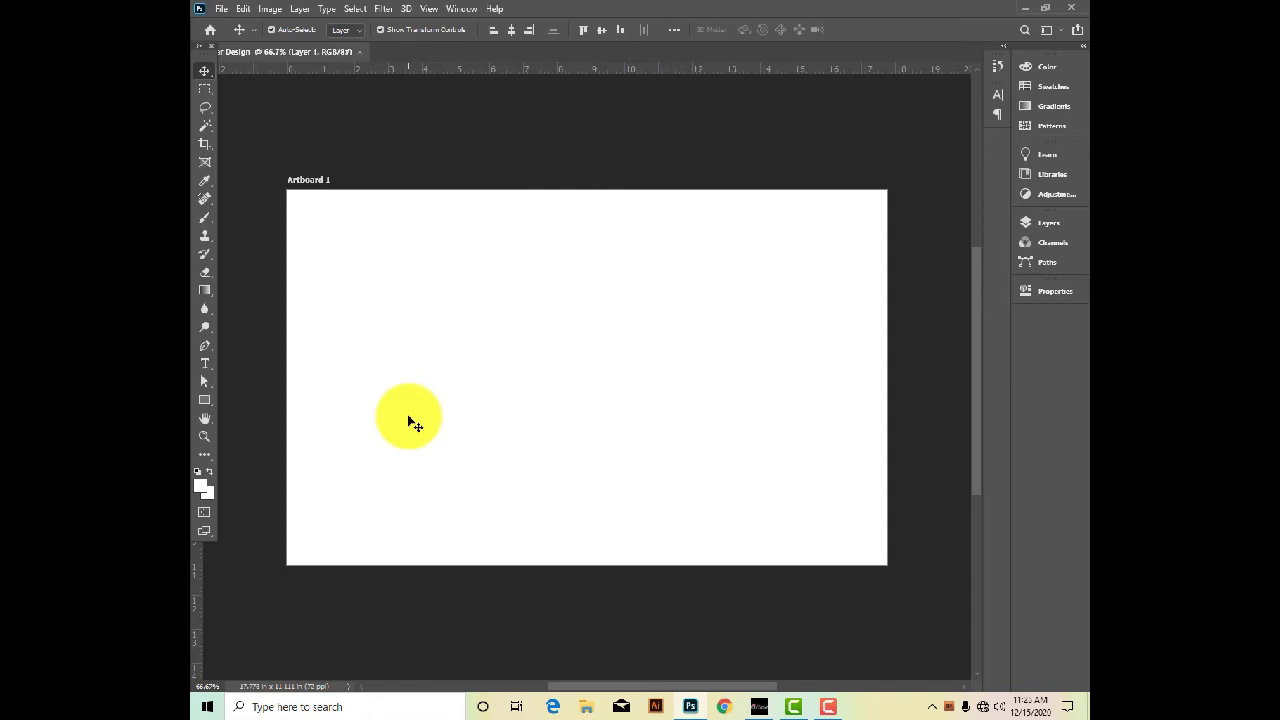
Create a rectangle shape 1280 px wide and 800 px high on the artboard.
left_click(199, 395)
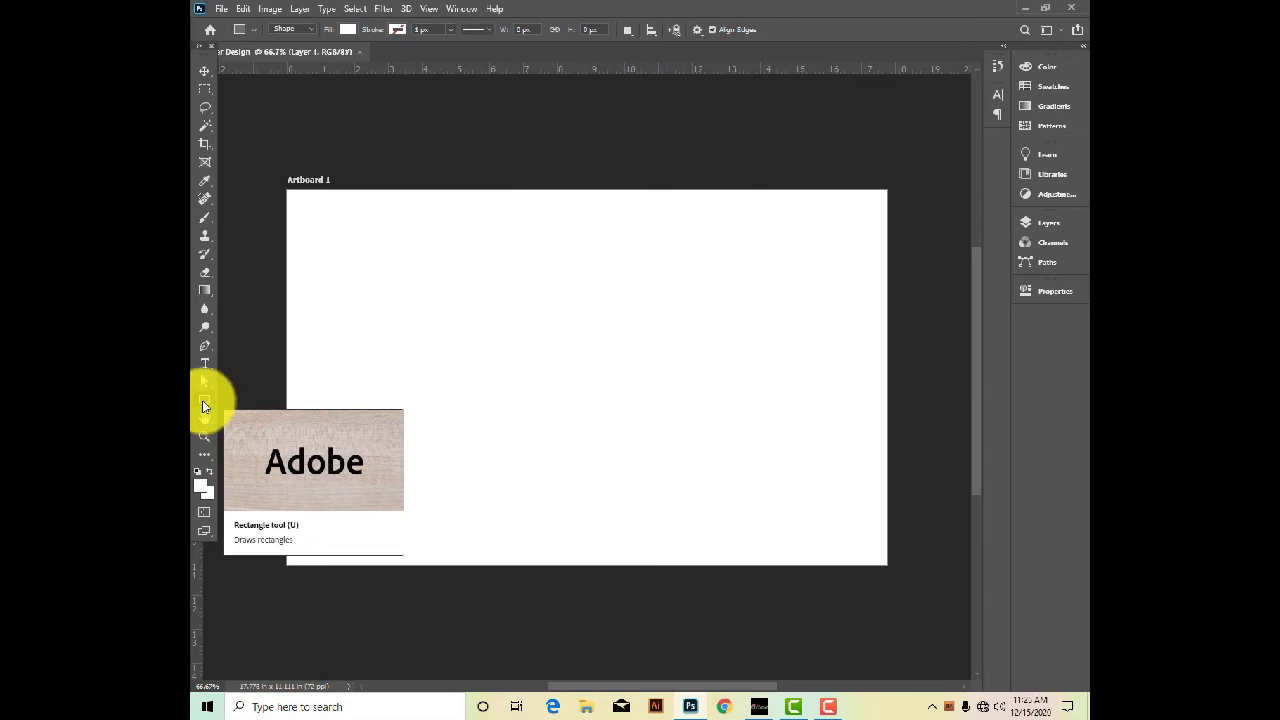
left_click(203, 402)
left_click(519, 340)
type("120")
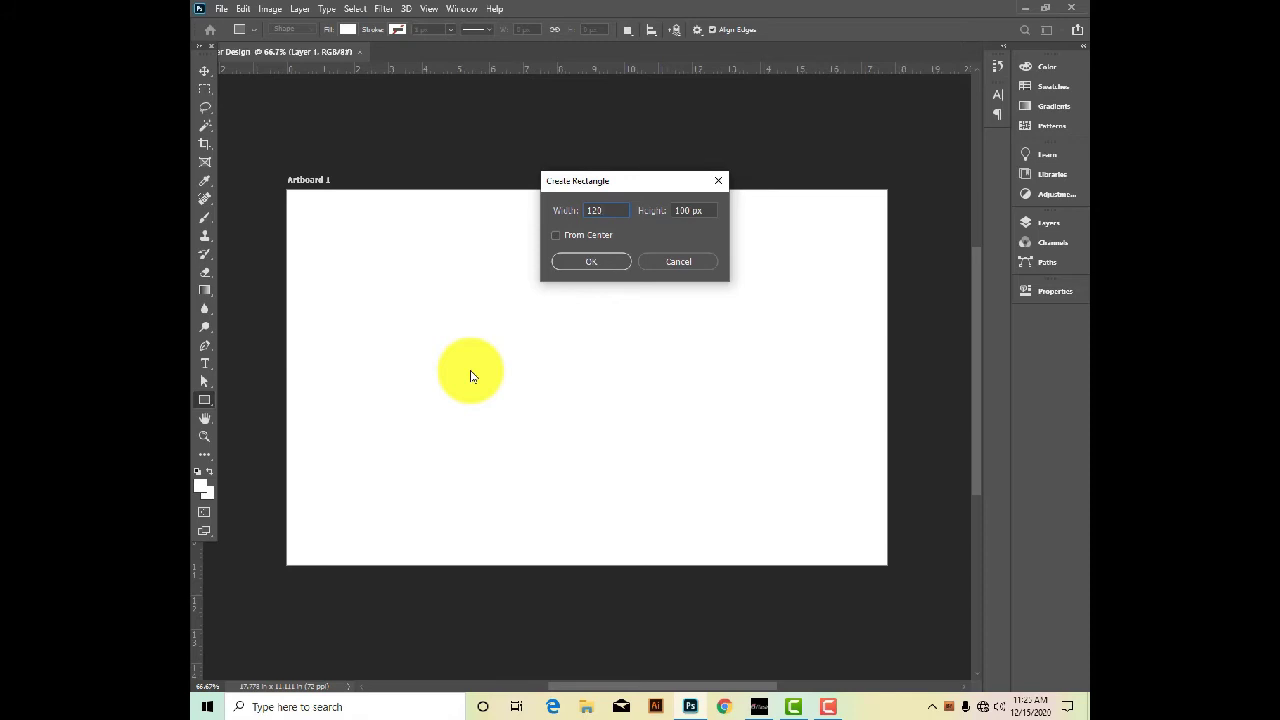
type("80")
key("Tab")
left_click(616, 211)
key("Tab")
type("8")
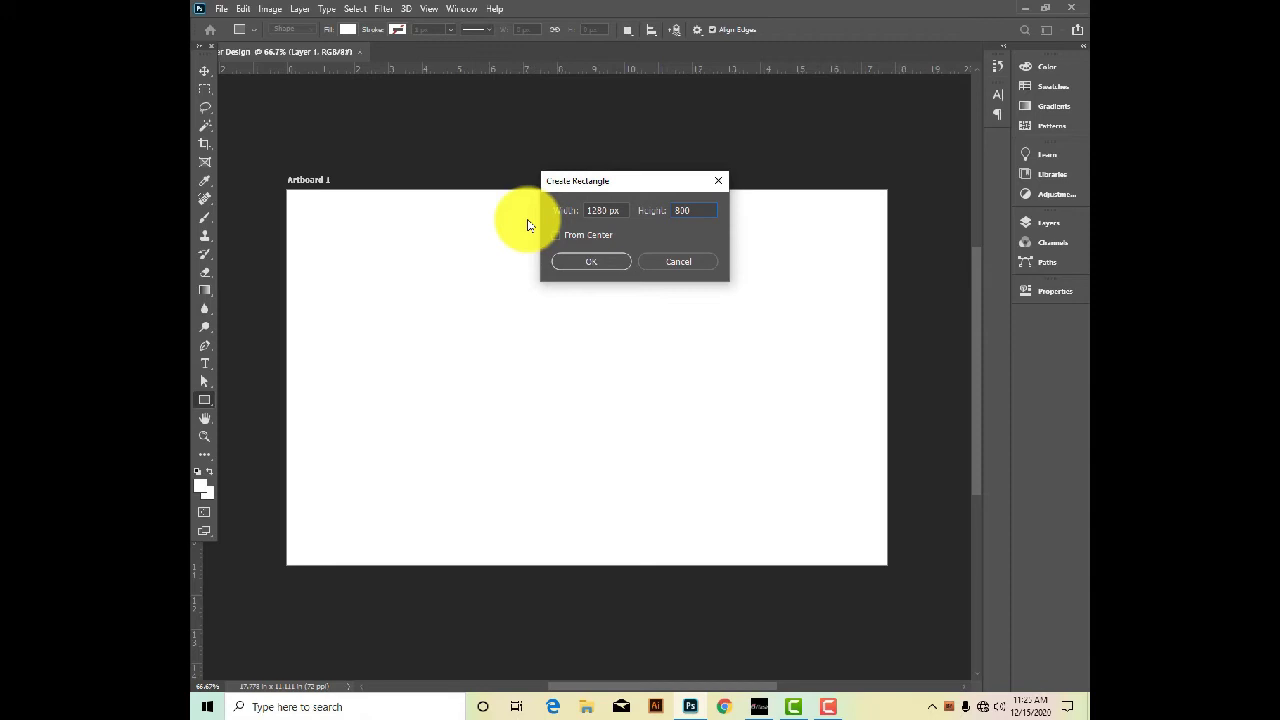
key("Return")
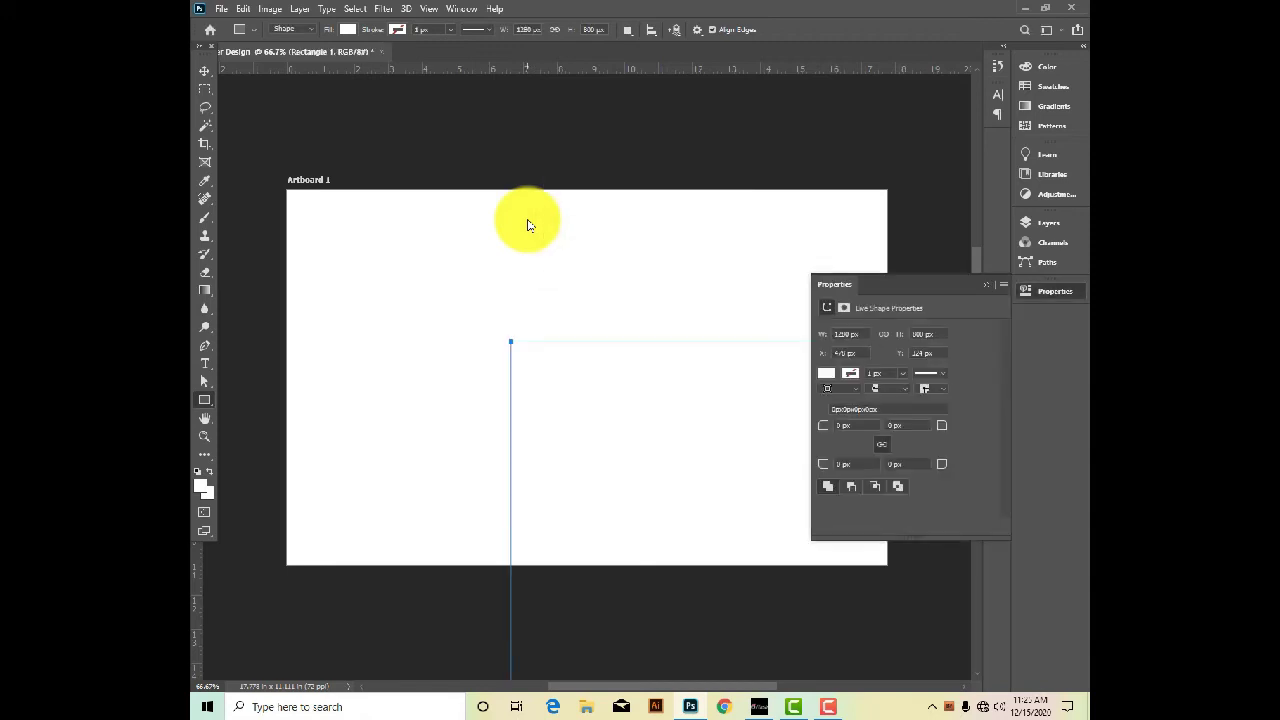
Fill the rectangle with red from the recently used colors and collapse its shape properties.
left_click(826, 374)
left_click(879, 448)
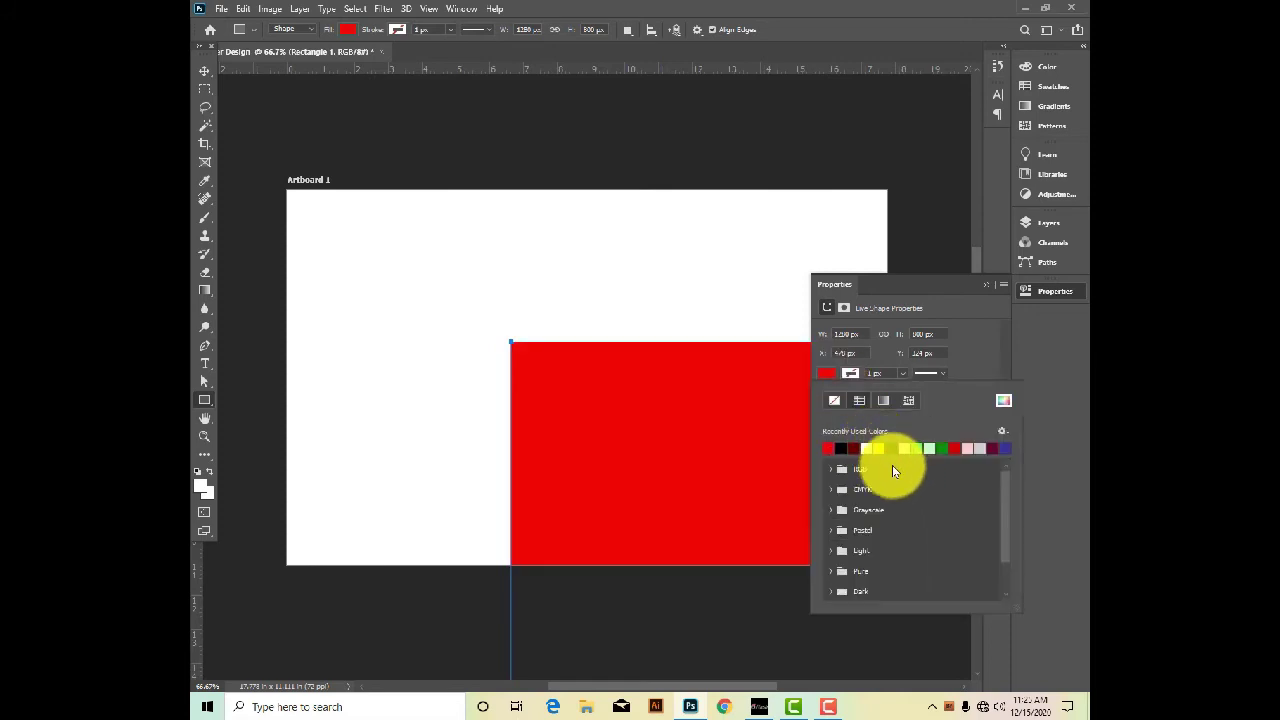
left_click(971, 340)
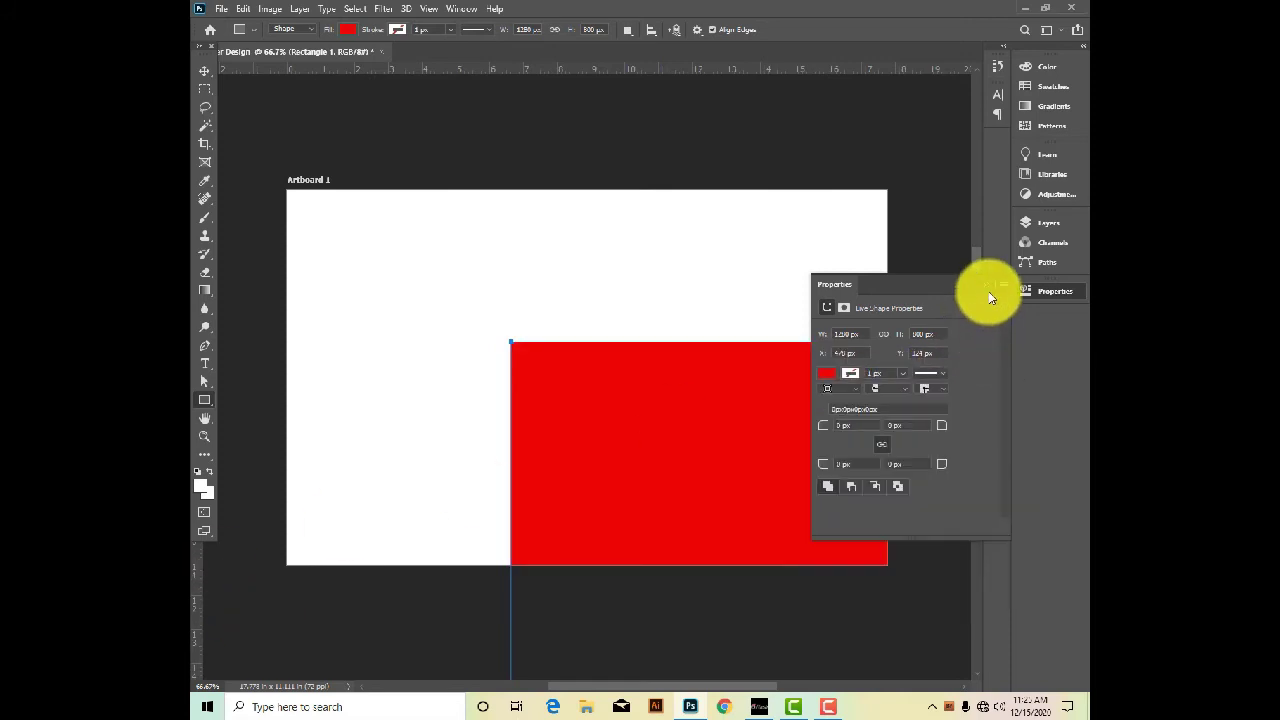
left_click(1000, 285)
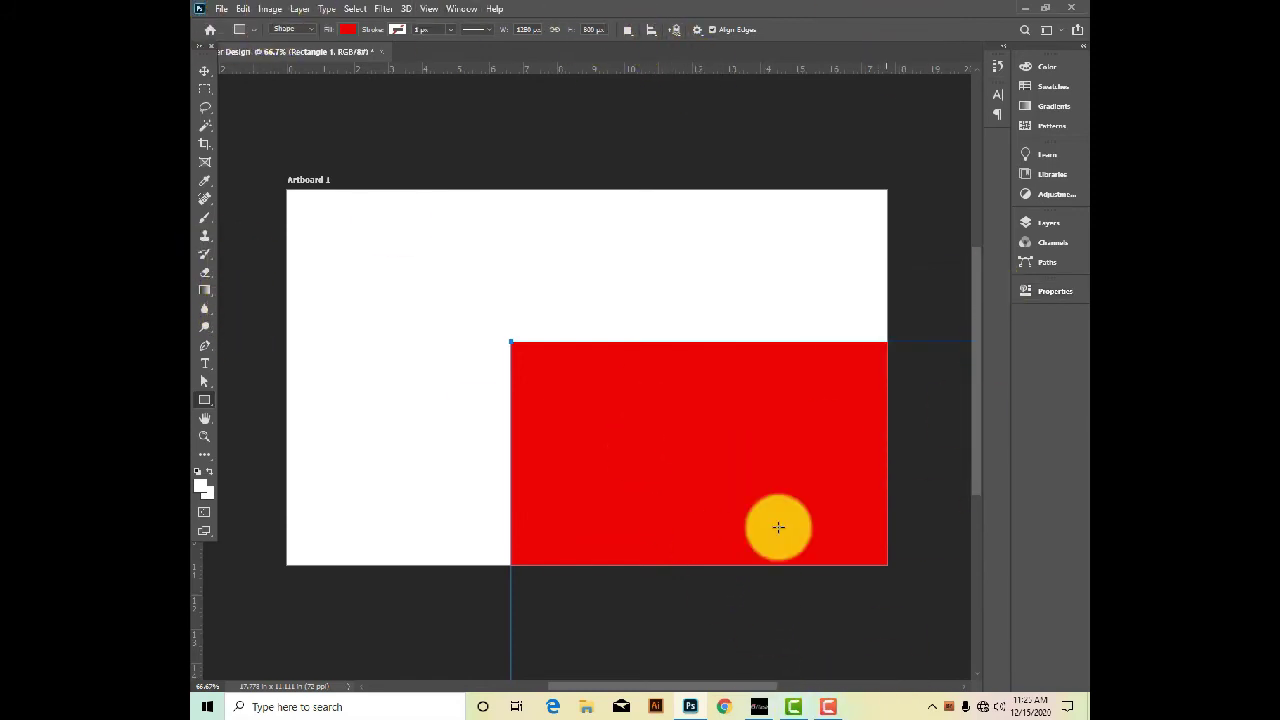
Align the red rectangle to the canvas, centering it both horizontally and vertically.
left_click(648, 31)
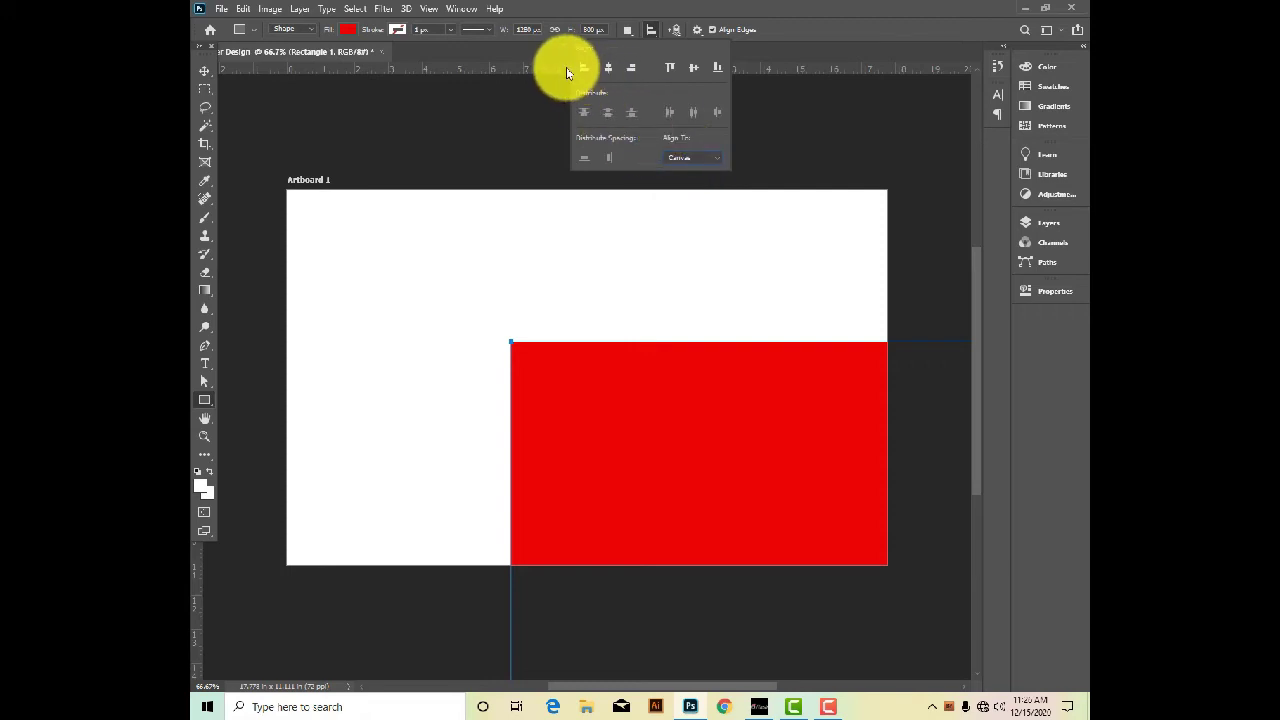
left_click(692, 159)
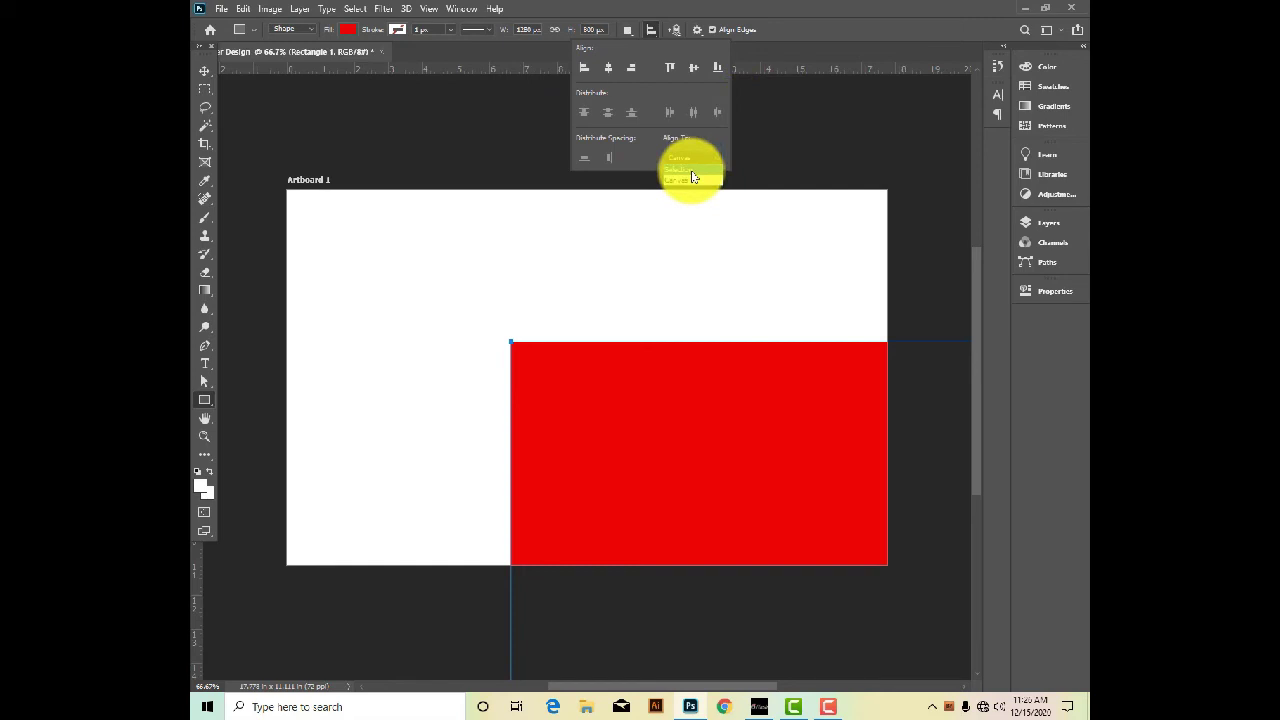
left_click(691, 171)
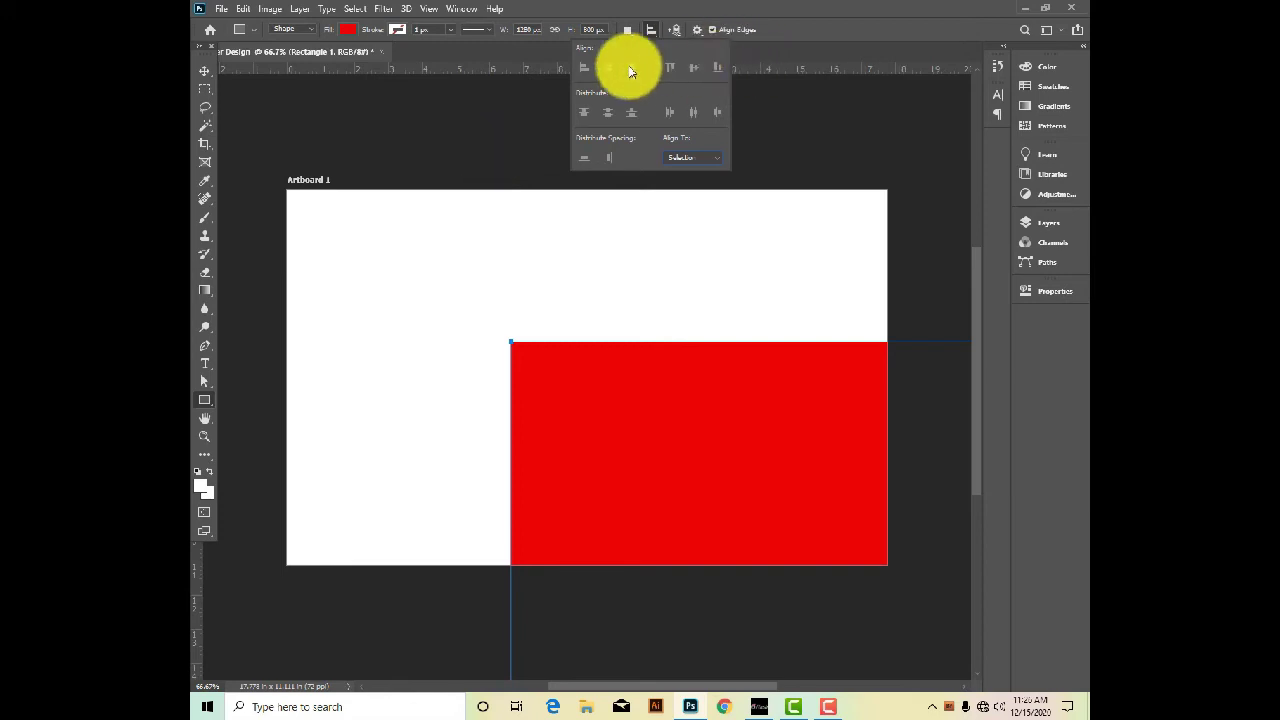
left_click(703, 158)
left_click(686, 180)
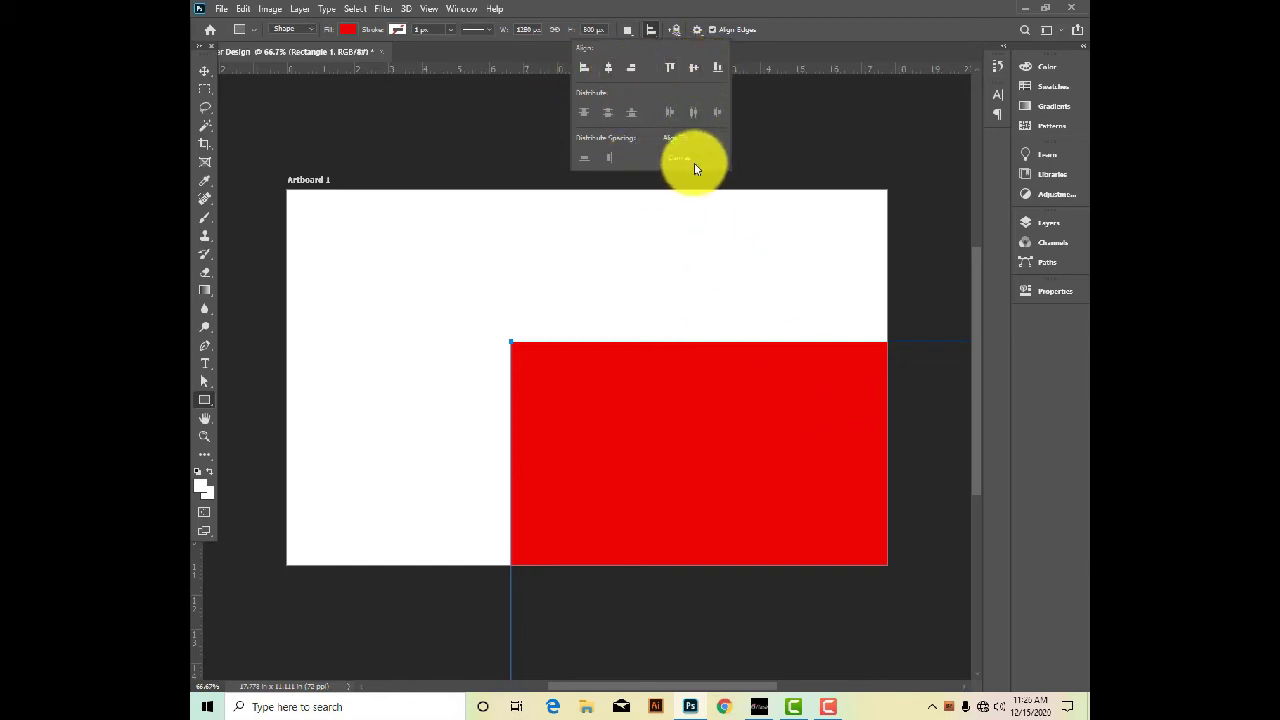
left_click(612, 68)
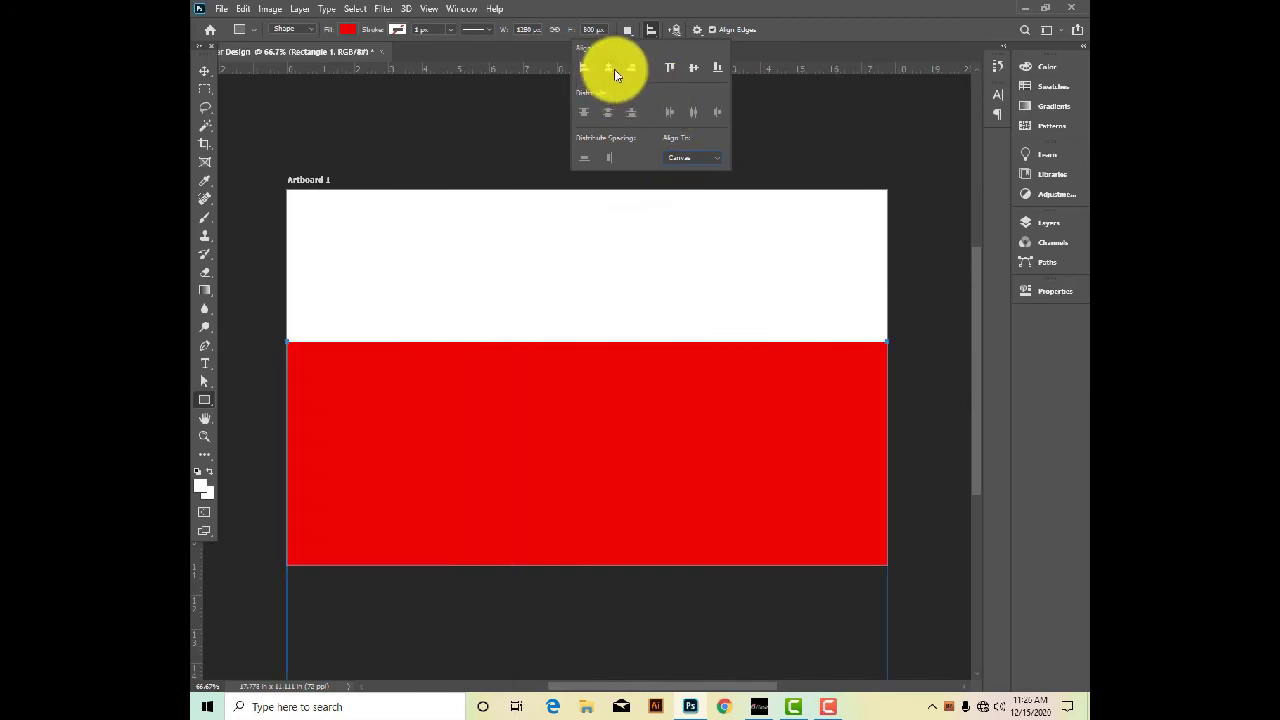
left_click(693, 67)
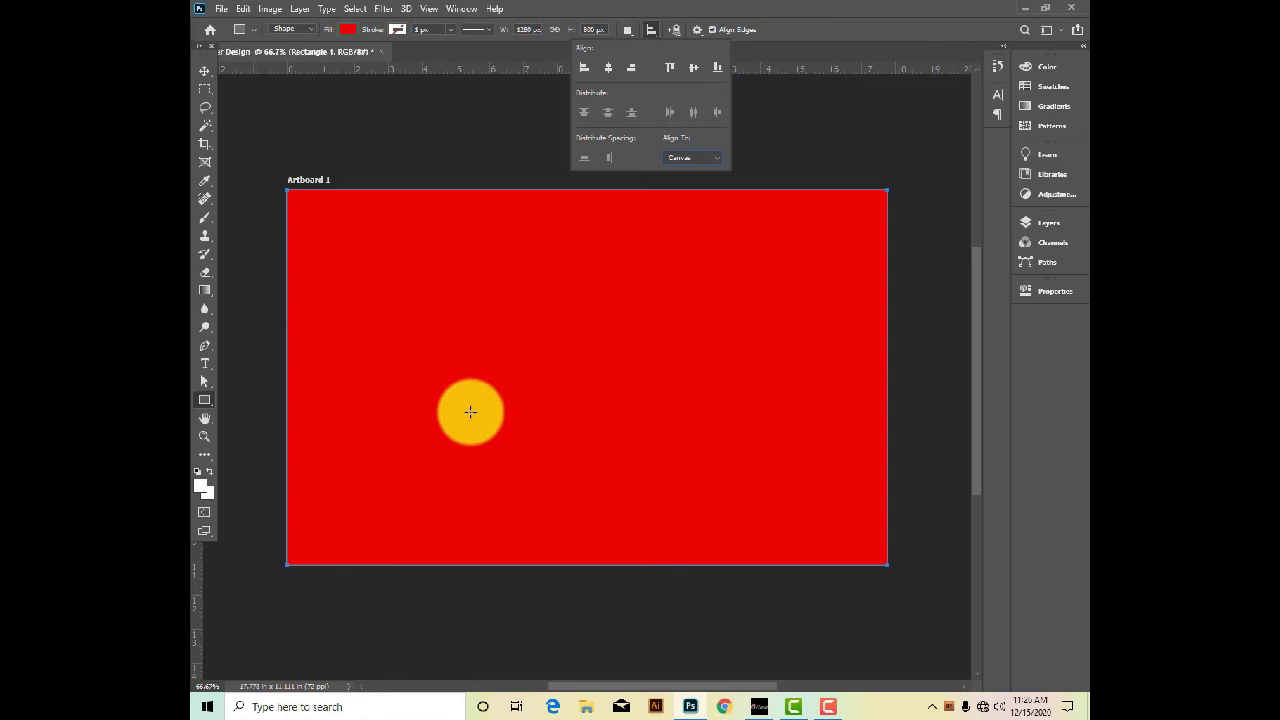
Apply a linear gradient overlay from pale green to bright green to the red rectangle at 100% opacity.
left_click(204, 74)
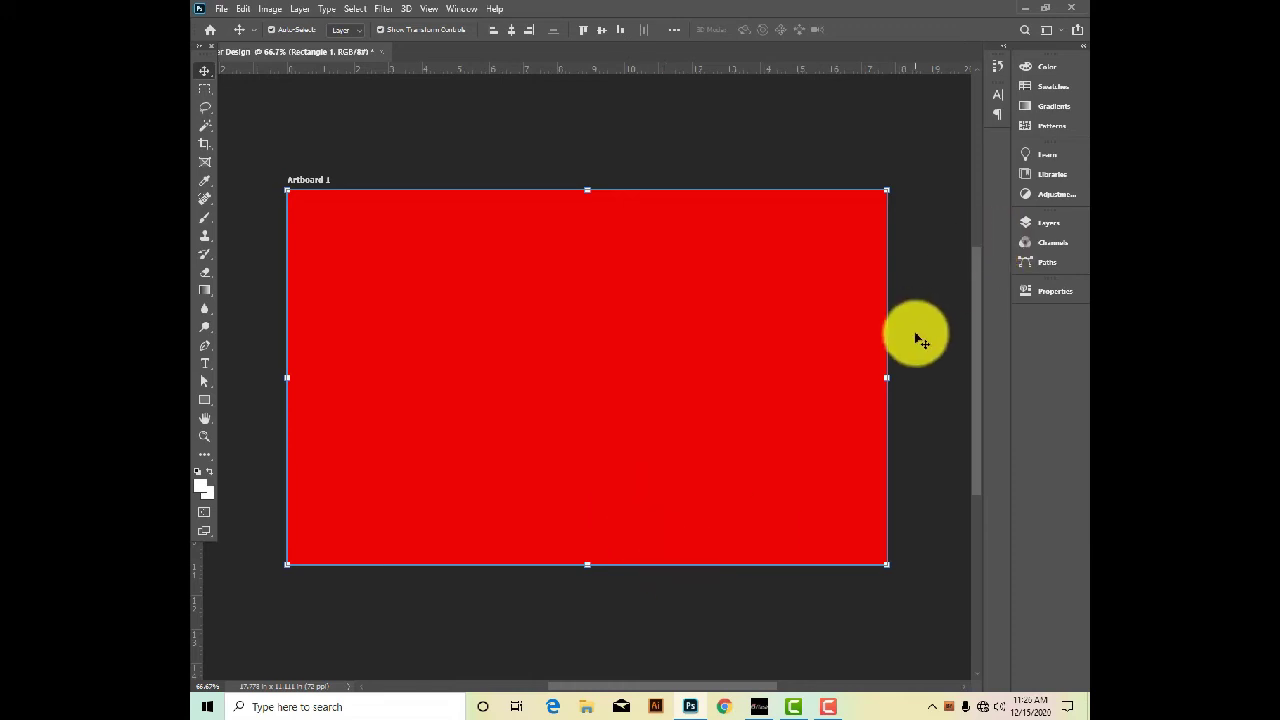
left_click(1024, 226)
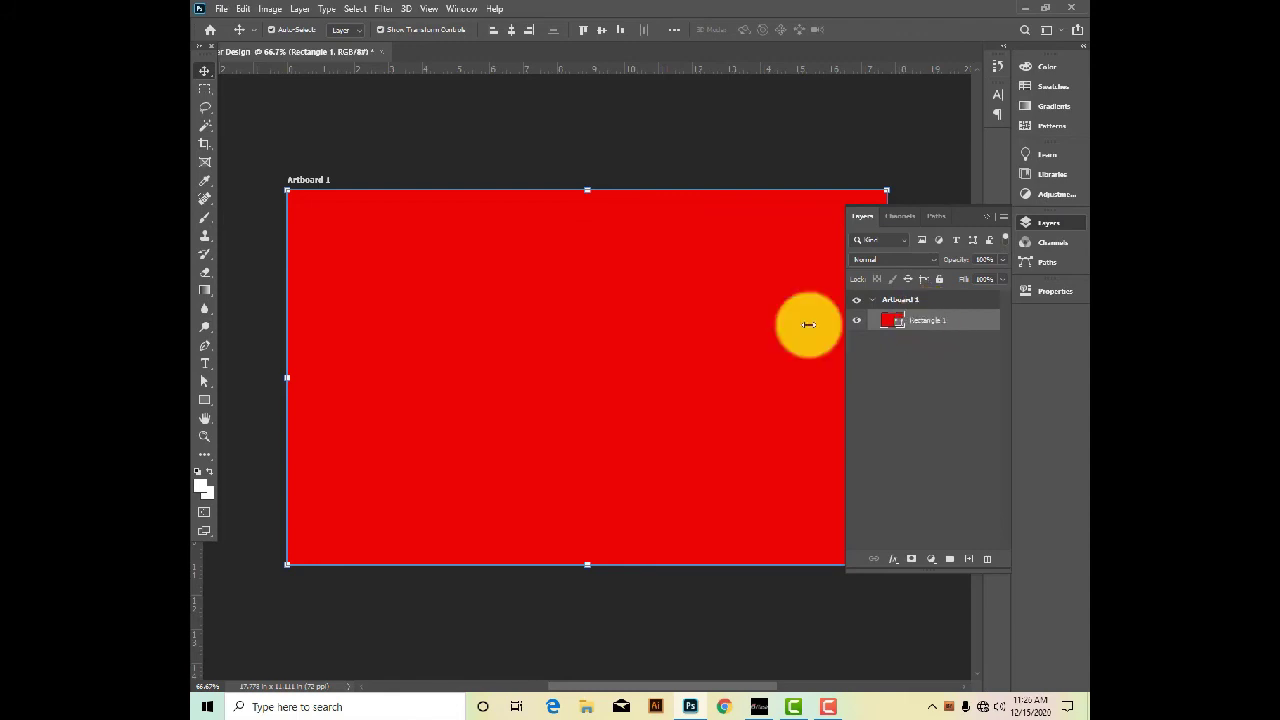
left_click(895, 563)
left_click(940, 518)
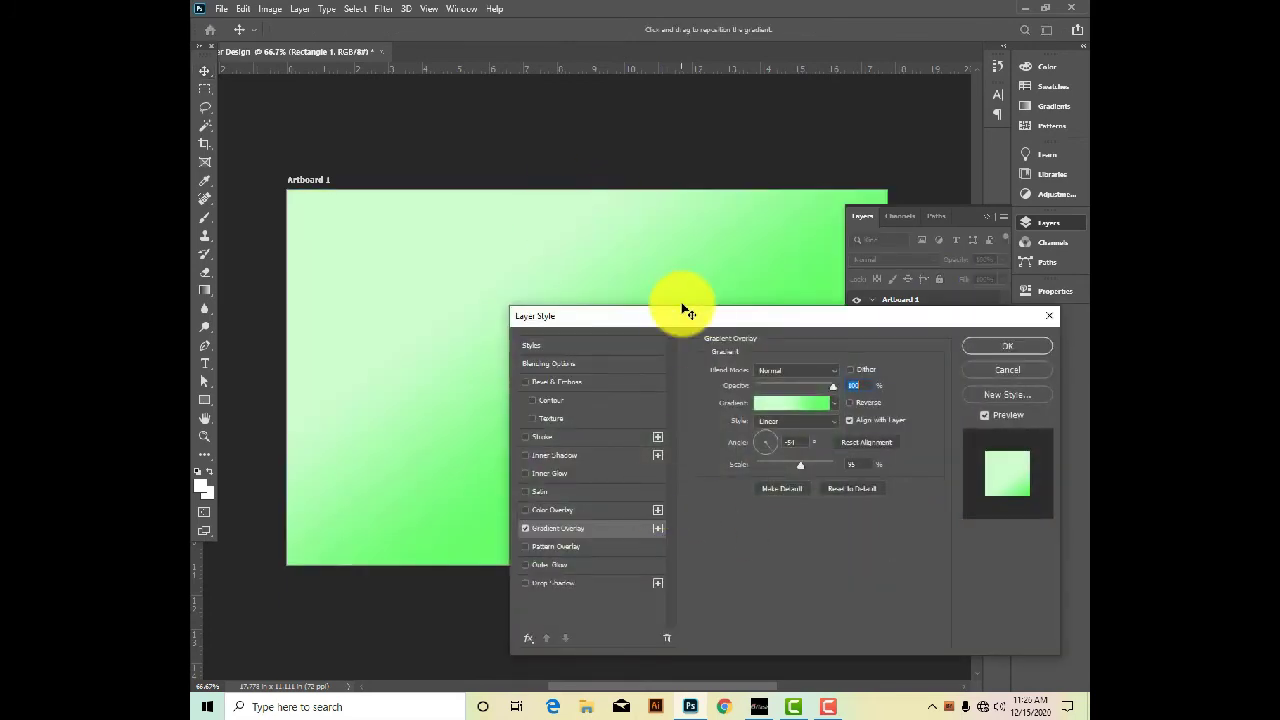
left_click_drag(691, 314, 848, 313)
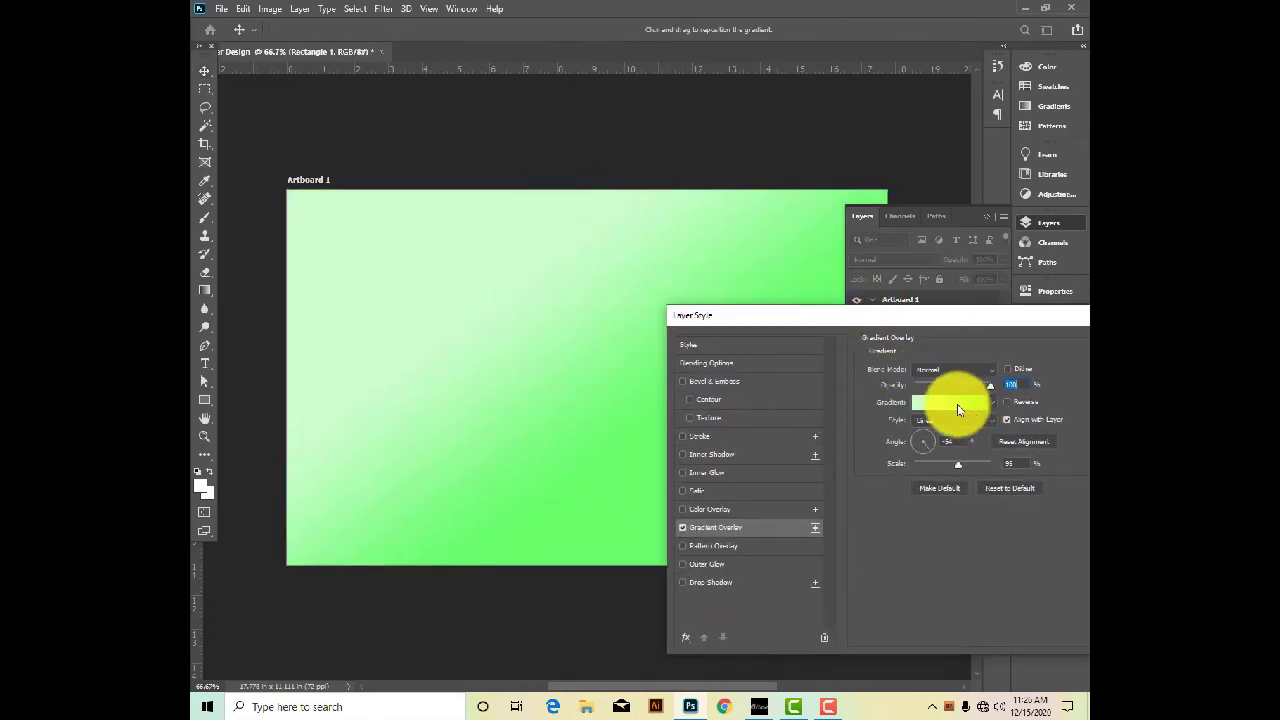
left_click(950, 402)
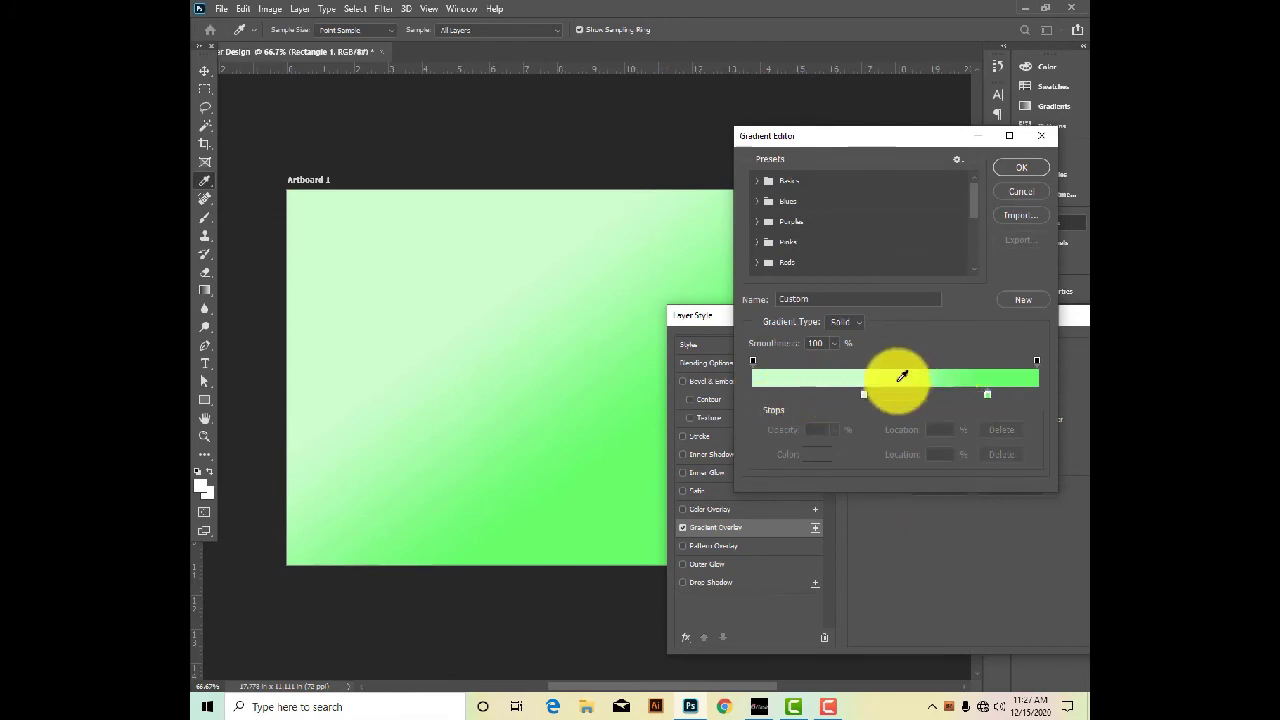
left_click(1027, 172)
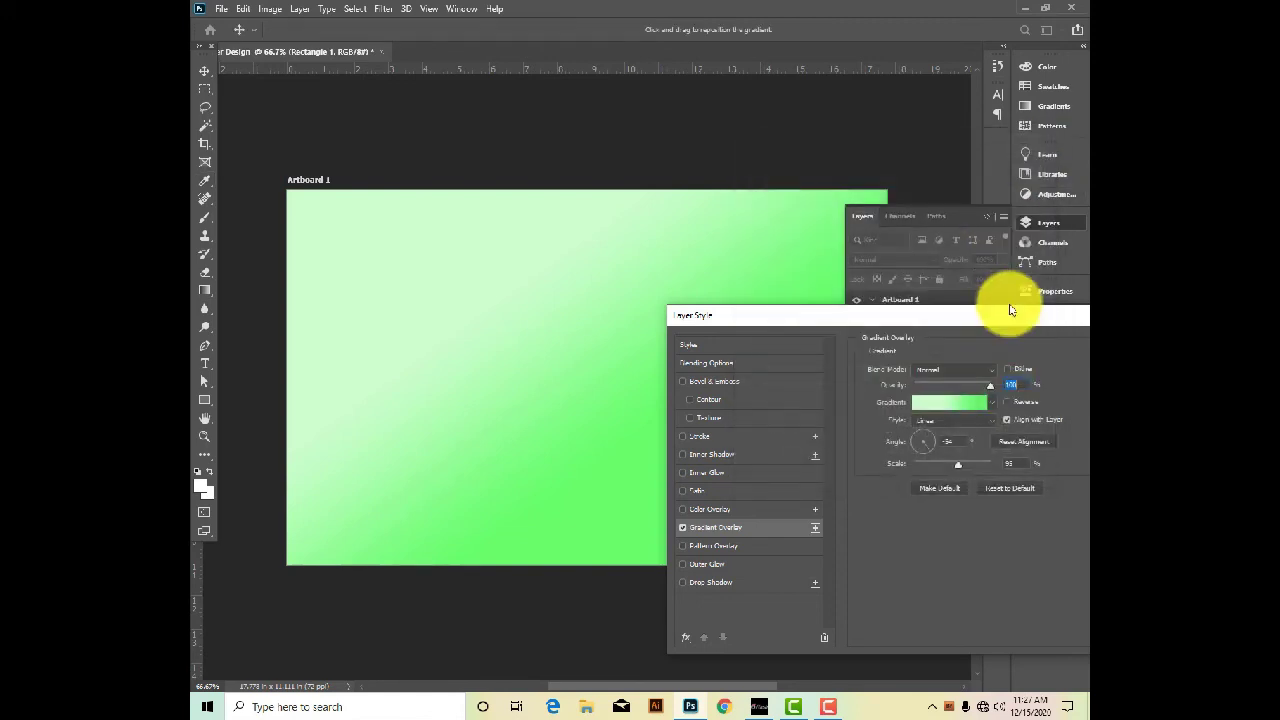
left_click(1047, 355)
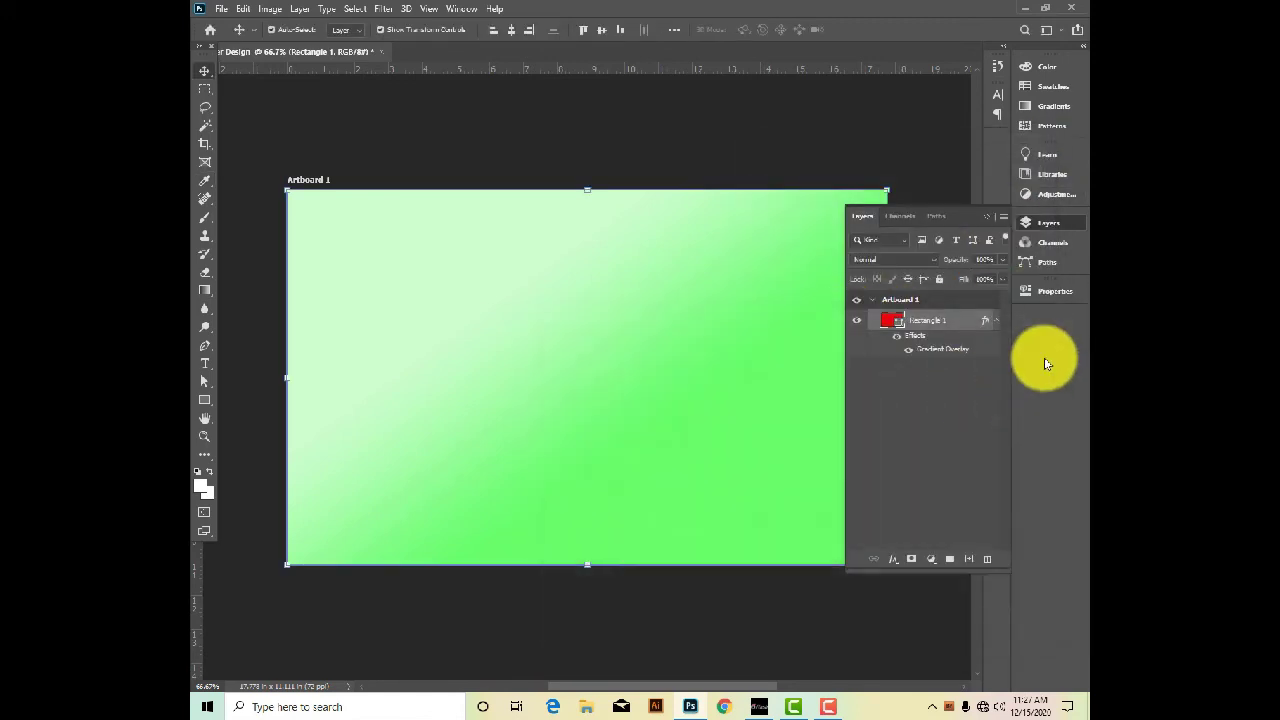
left_click(987, 216)
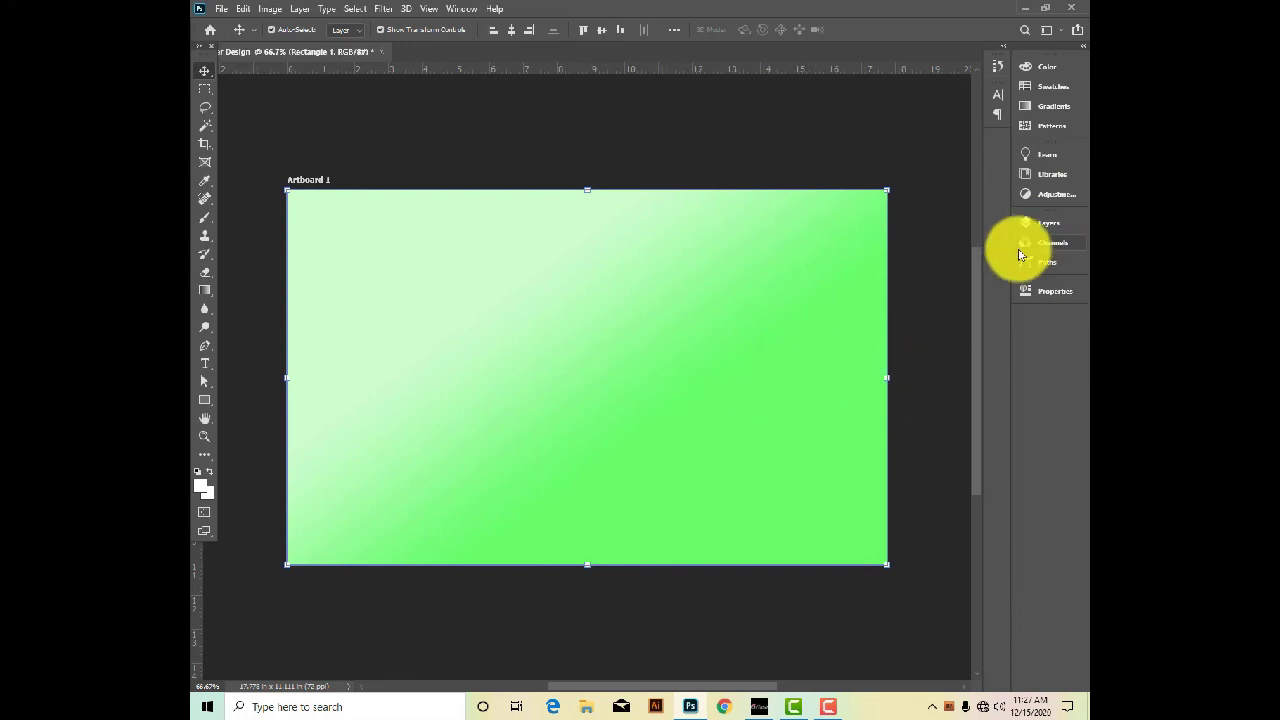
Merge Artboard 1 and its gradient rectangle into a single layer.
left_click(1029, 221)
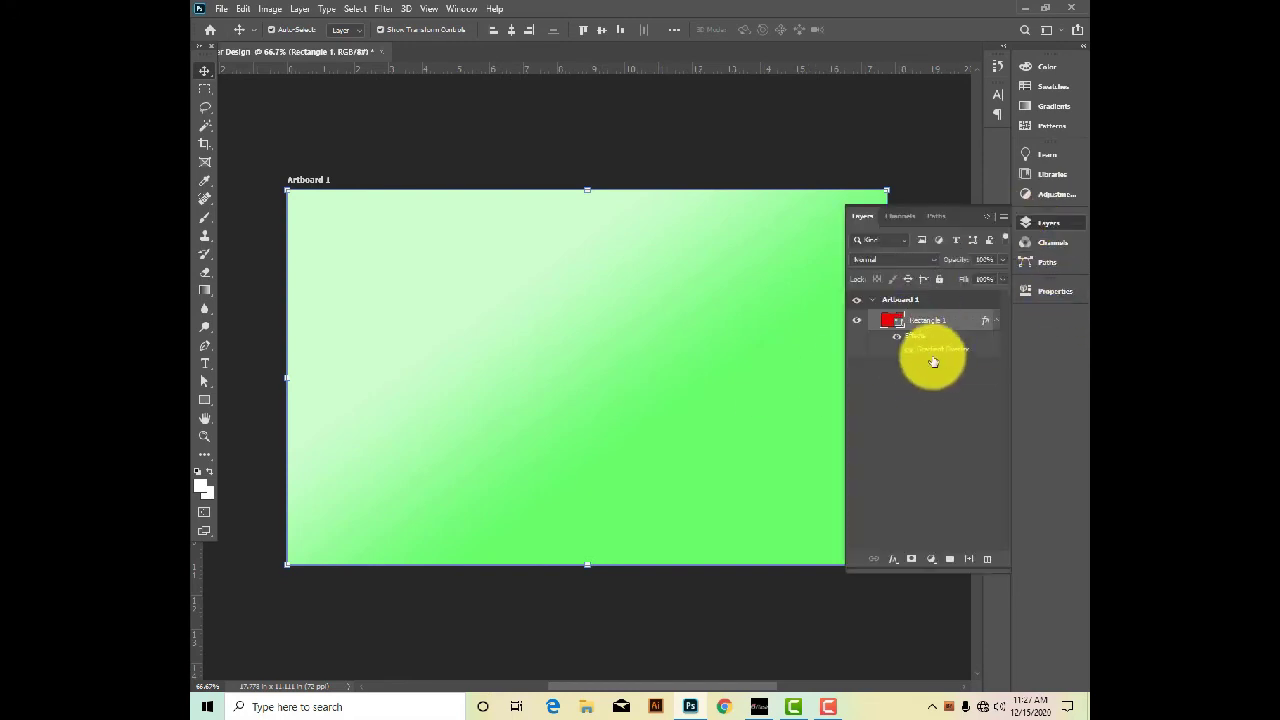
key("ctrl+a")
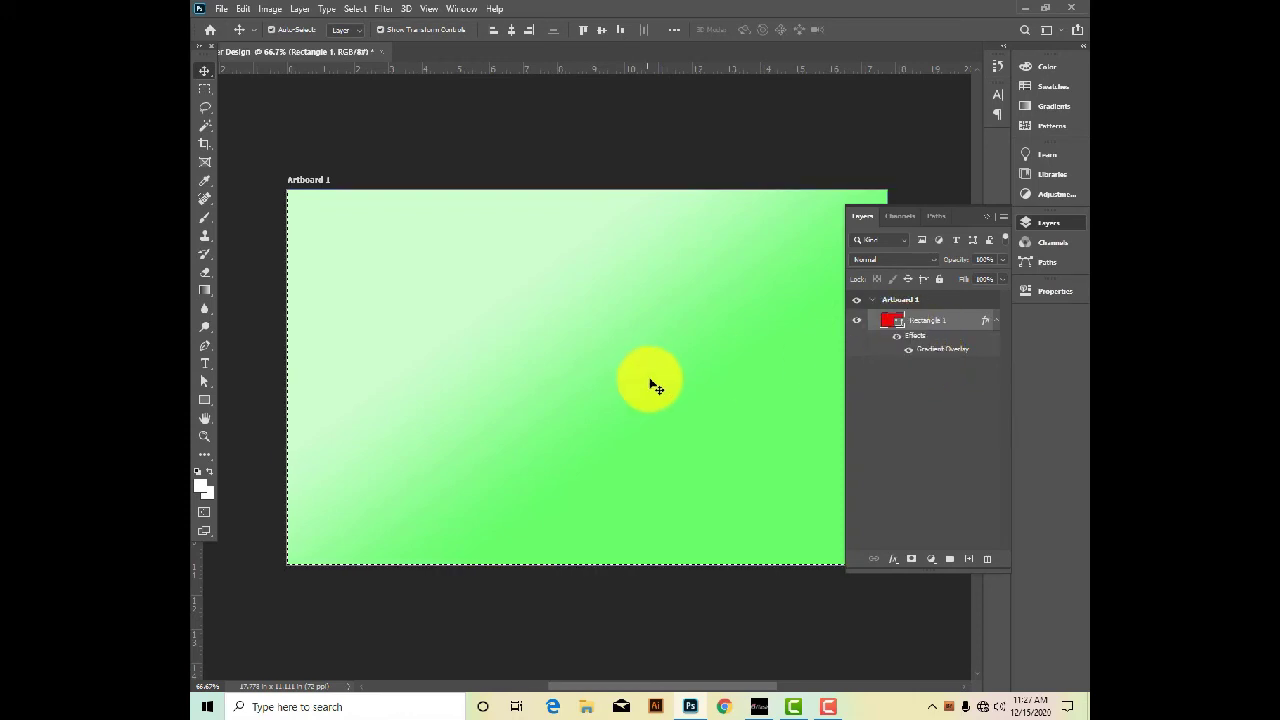
key("super")
left_click(651, 385)
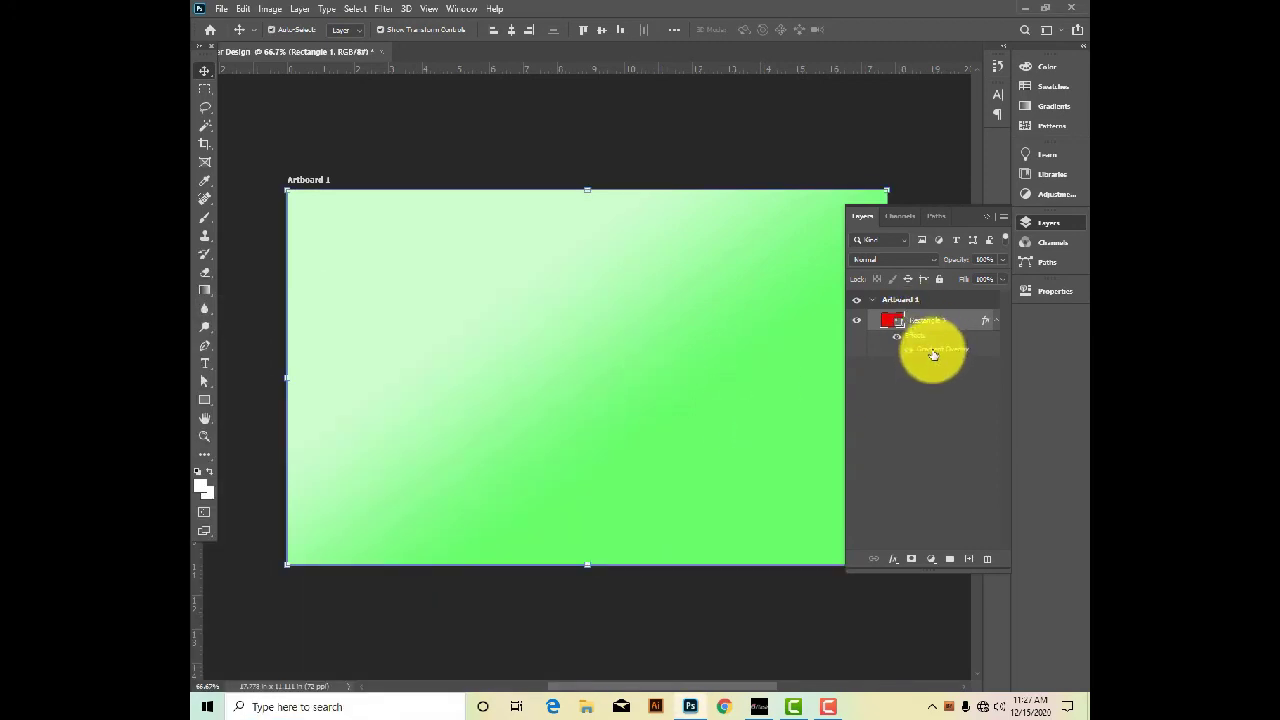
key("ctrl")
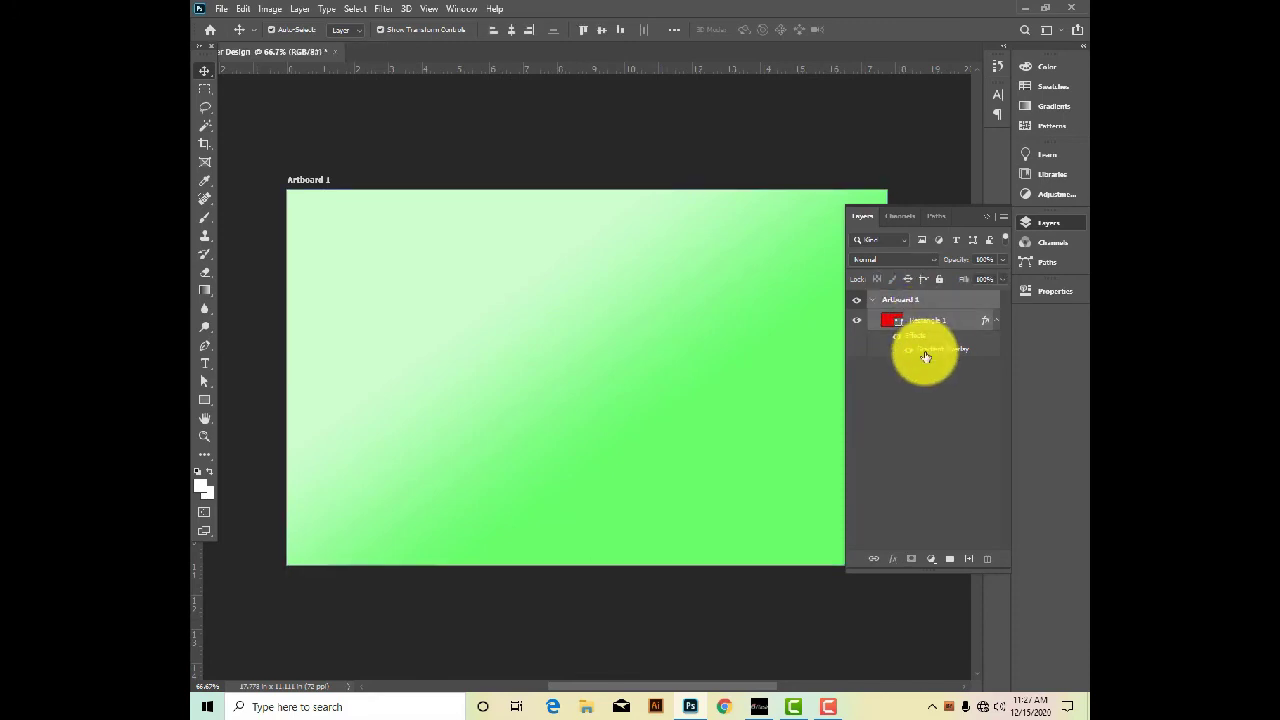
key("ctrl+e")
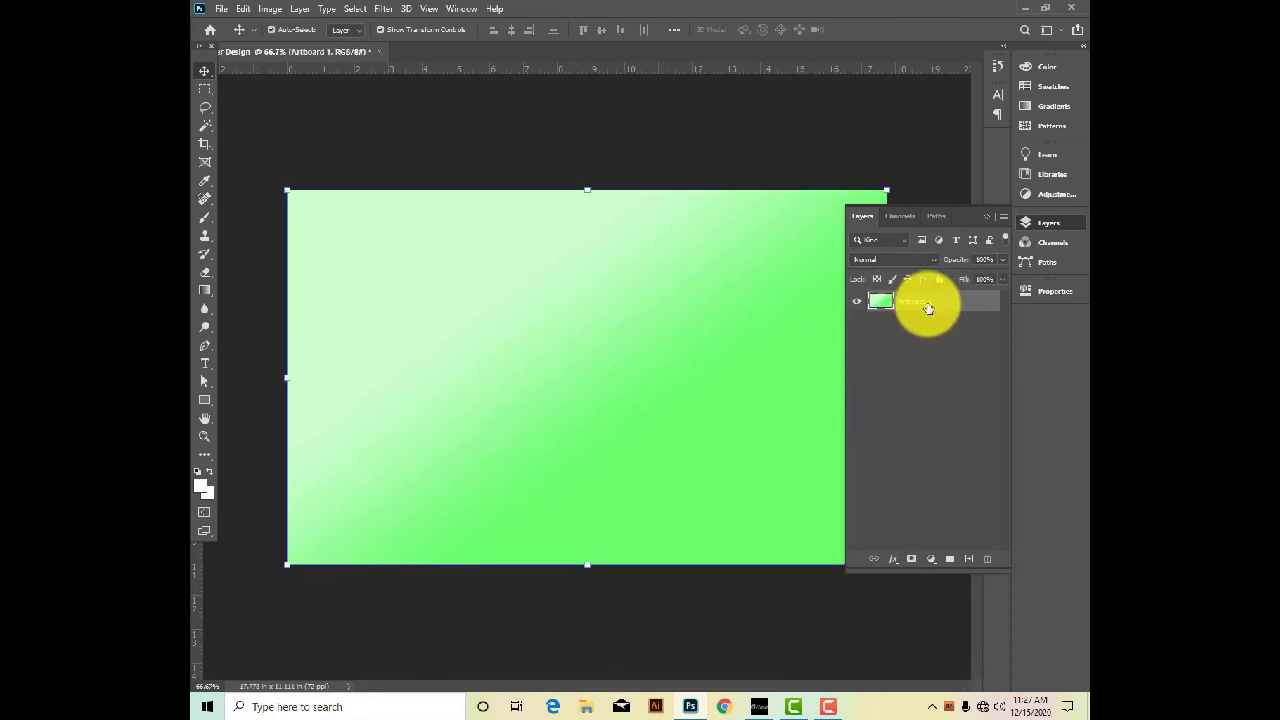
left_click_drag(420, 338, 403, 406)
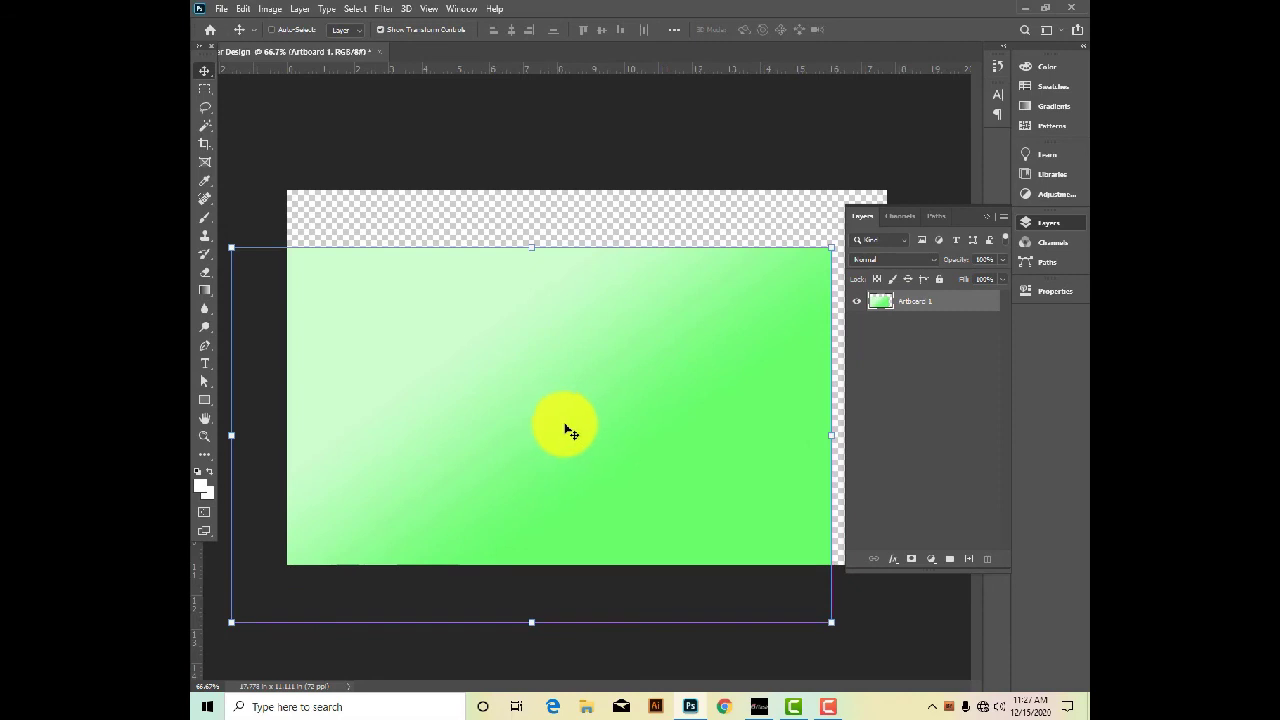
key("ctrl+z")
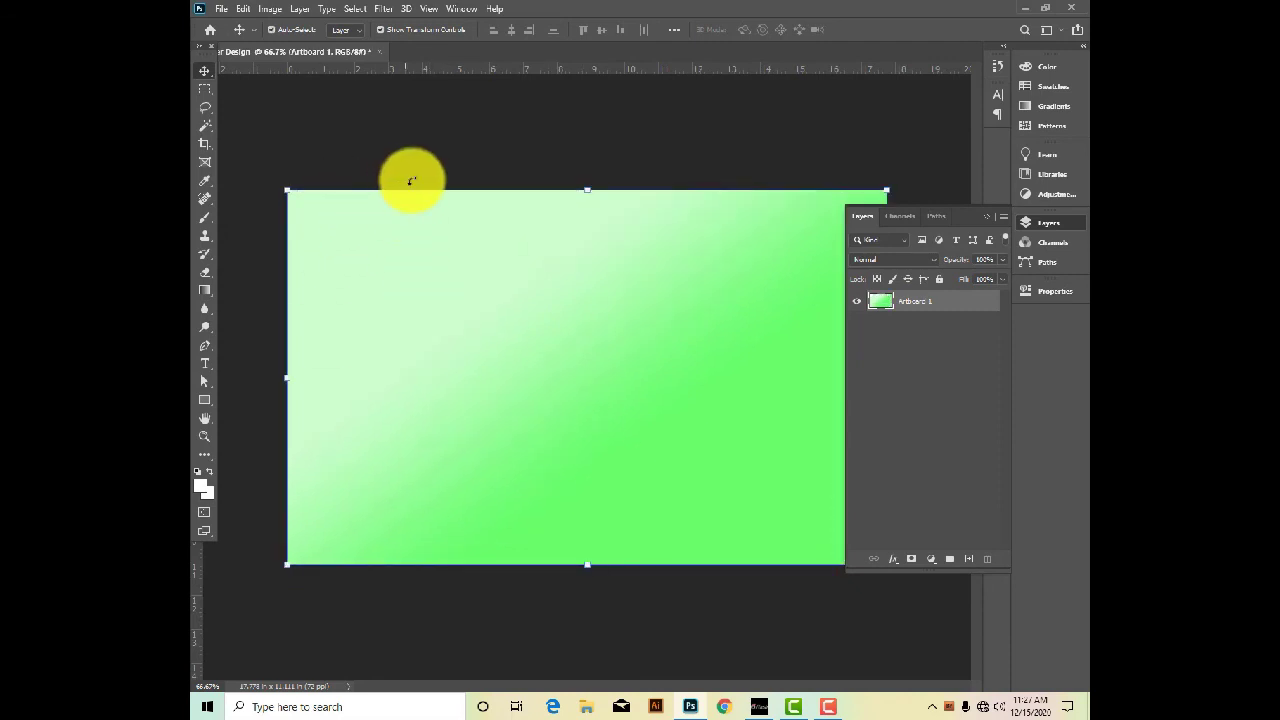
key("ctrl+t")
left_click_drag(411, 181, 462, 350)
key("Escape")
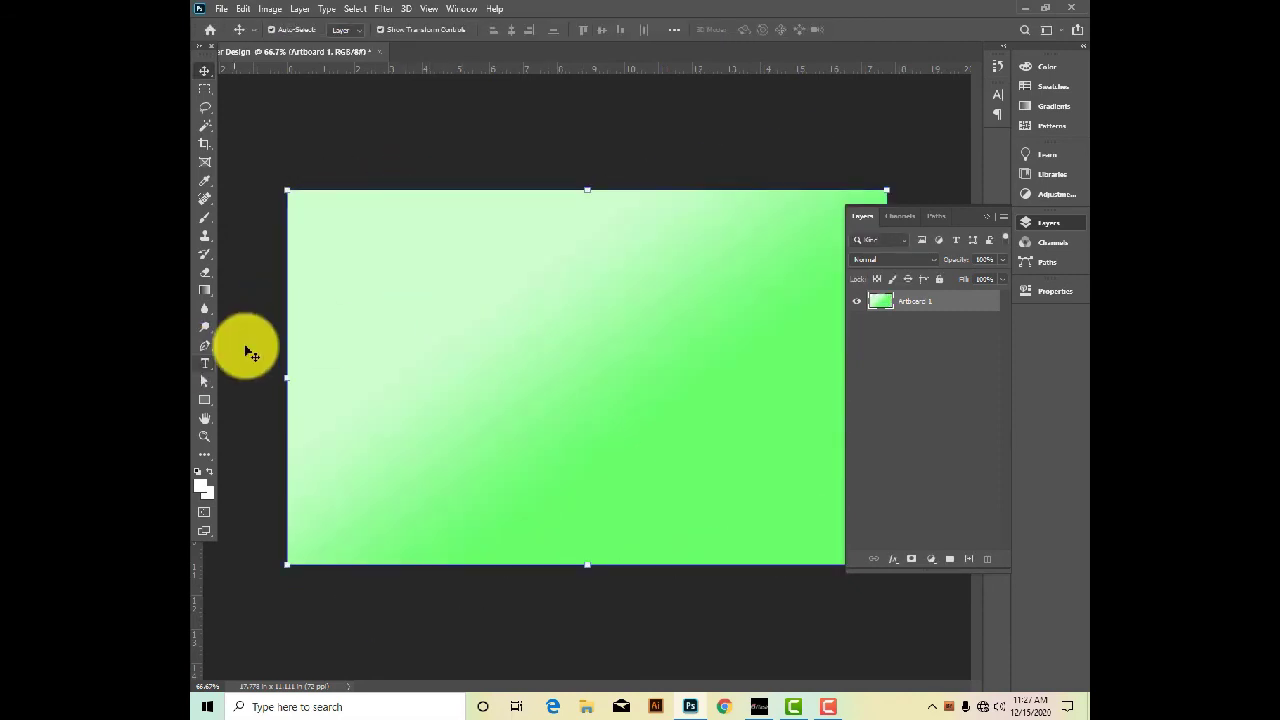
Lock the merged green background layer completely.
key("shift+Tab")
left_click(621, 355, "alt")
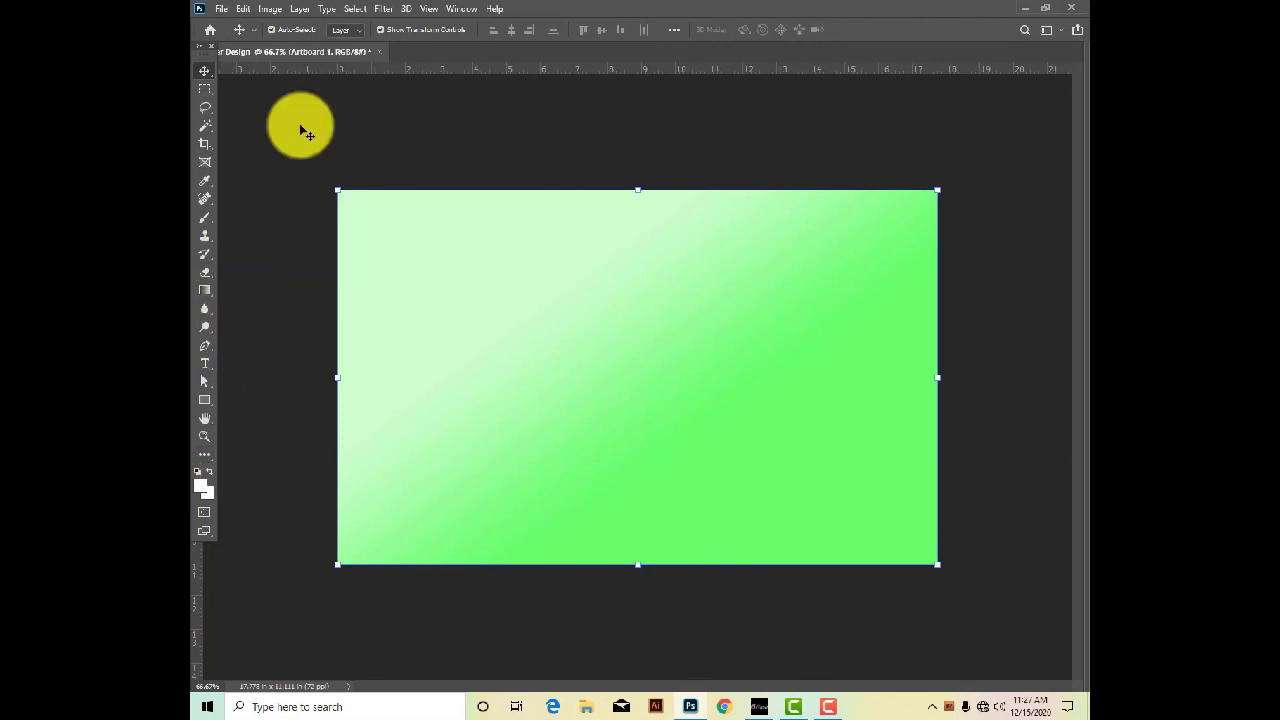
key("shift+Tab")
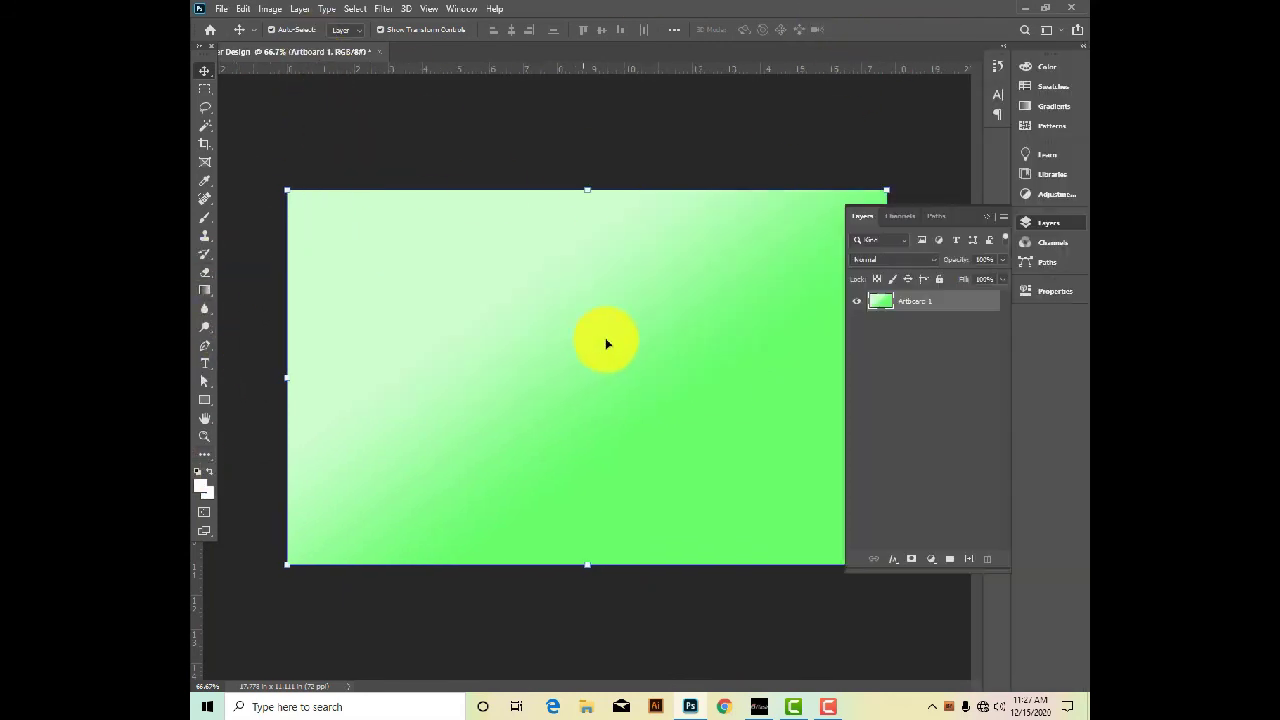
left_click(939, 279)
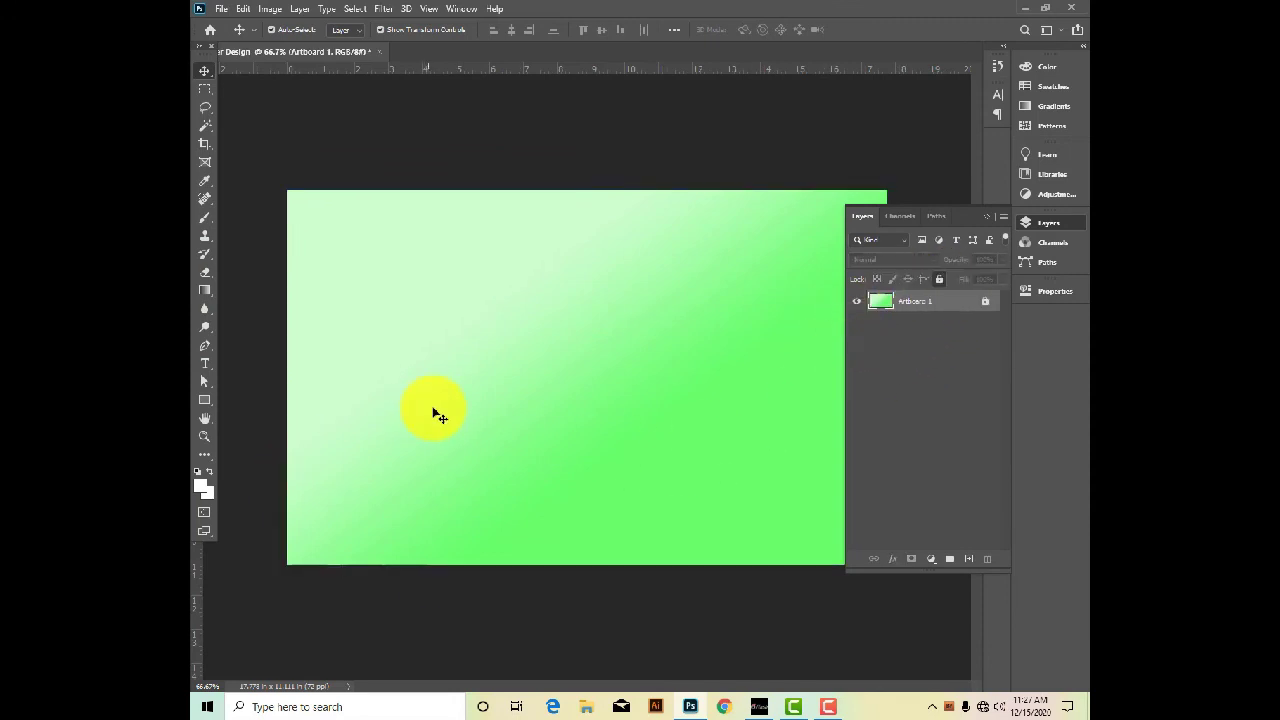
Open the existing Victory Day banner PSD from the বিজয় দিবস-২ folder in Pictures.
left_click(1025, 8)
right_click(766, 192)
left_click(823, 243)
double_click(209, 33)
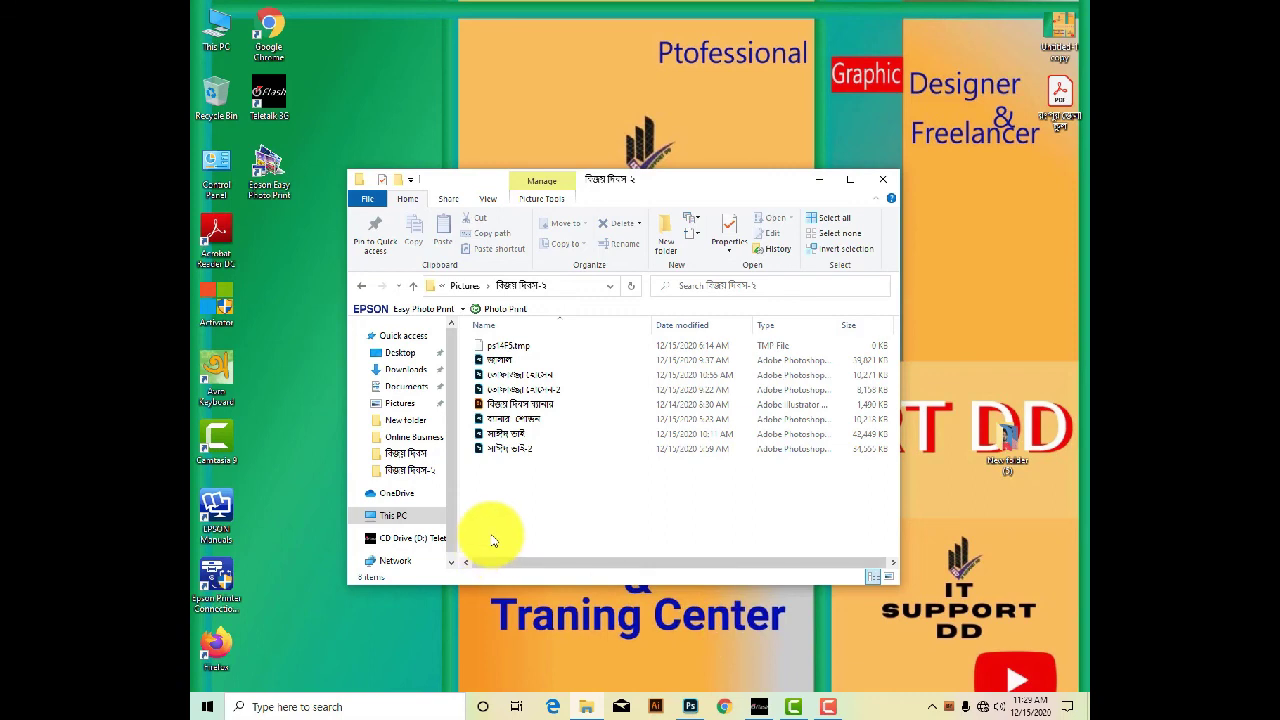
double_click(536, 380)
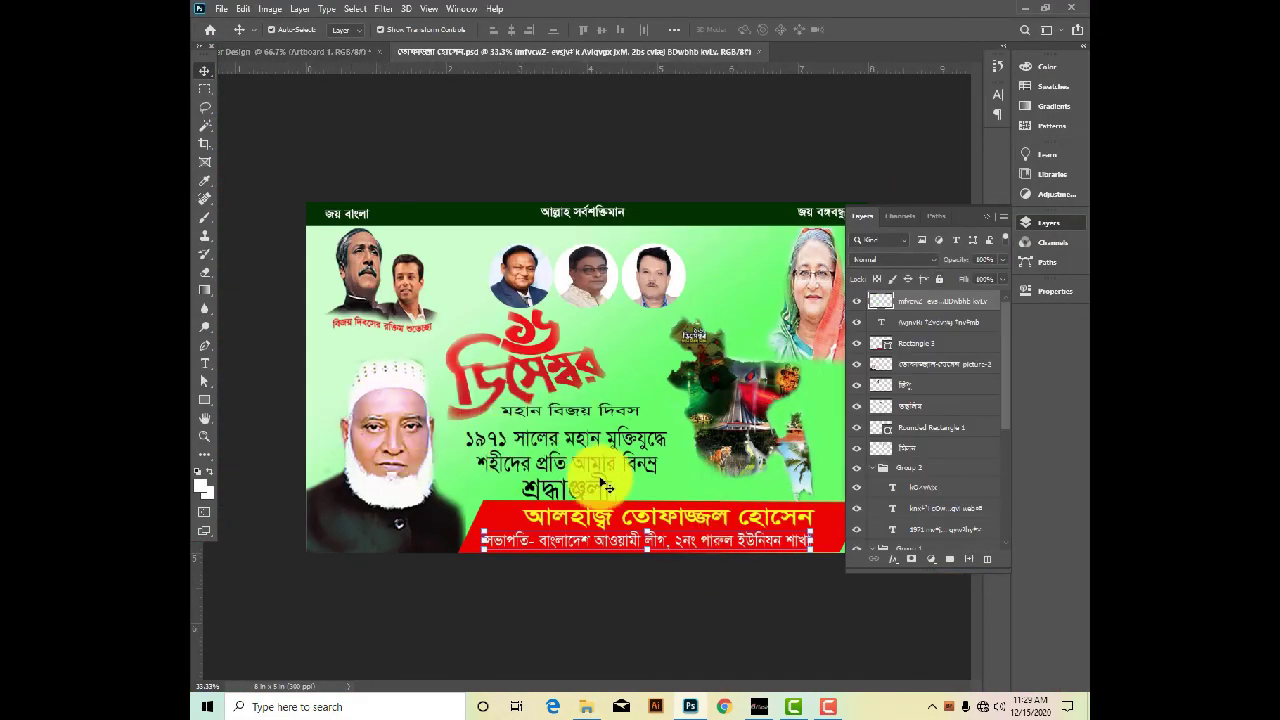
left_click(985, 217)
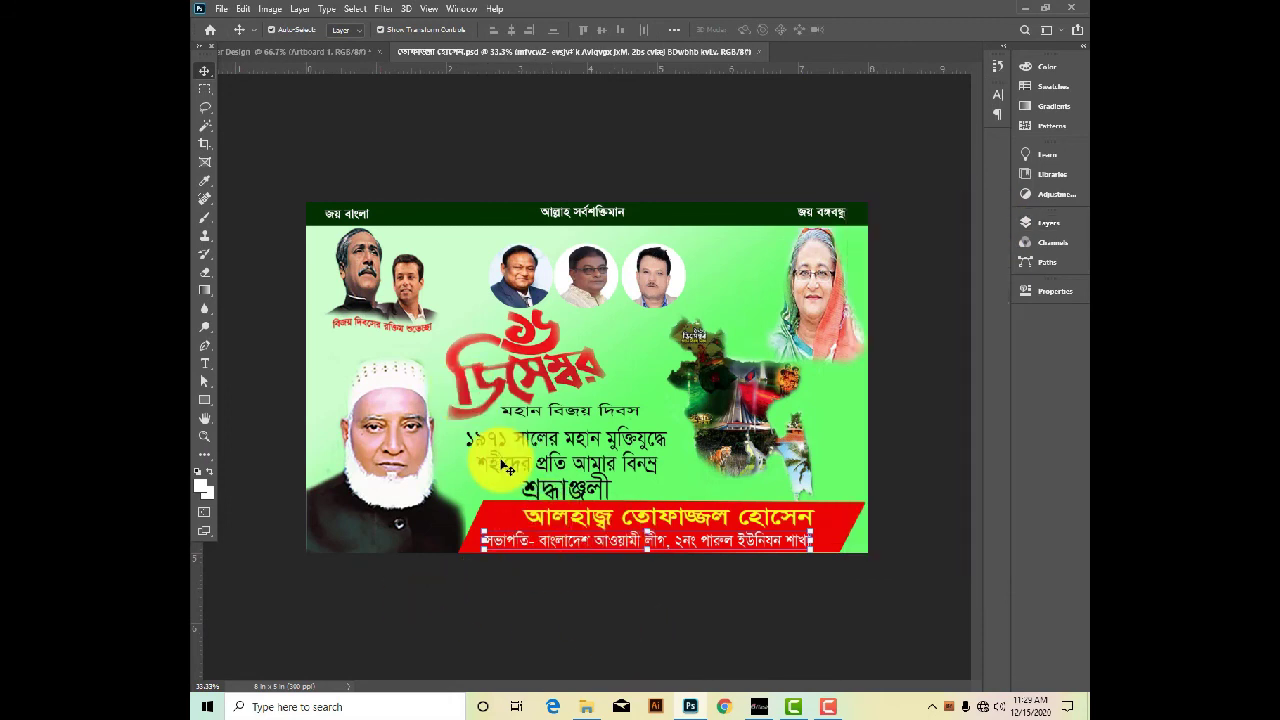
Copy the two-portrait picture with its red curved greeting into the new banner document, placing it in the canvas's upper-left area.
left_click(350, 275)
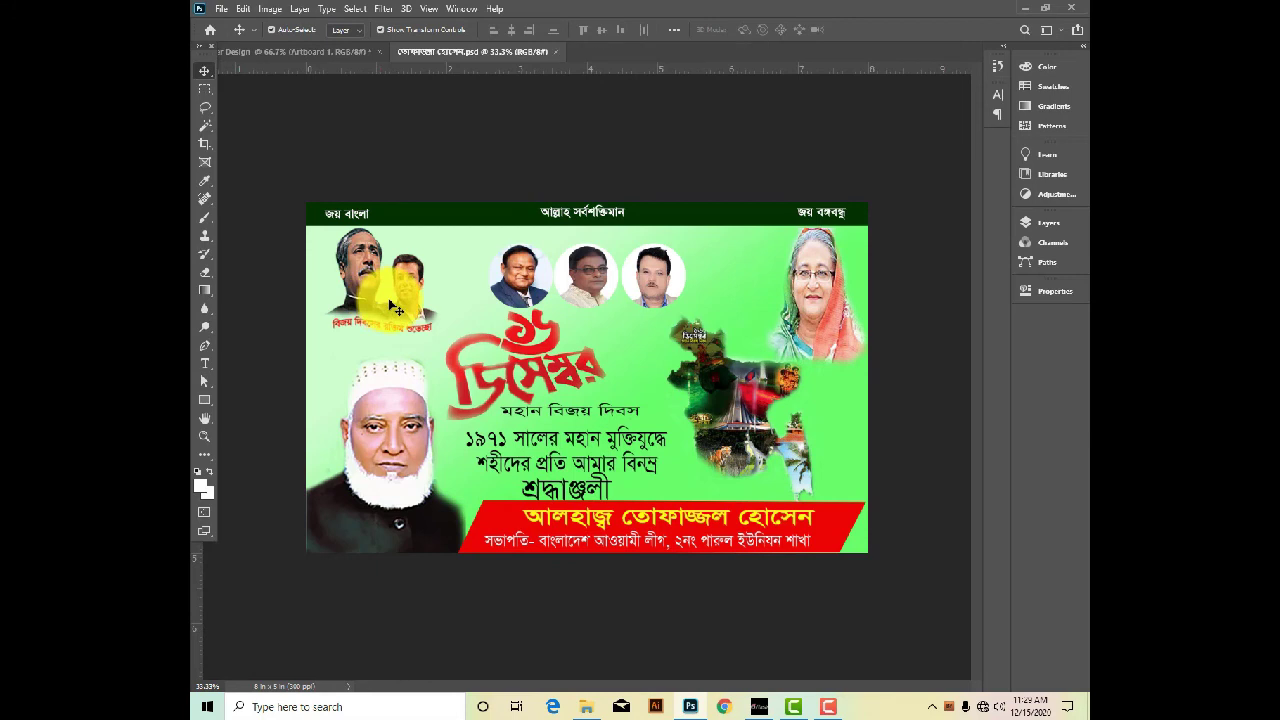
left_click_drag(392, 323, 474, 347)
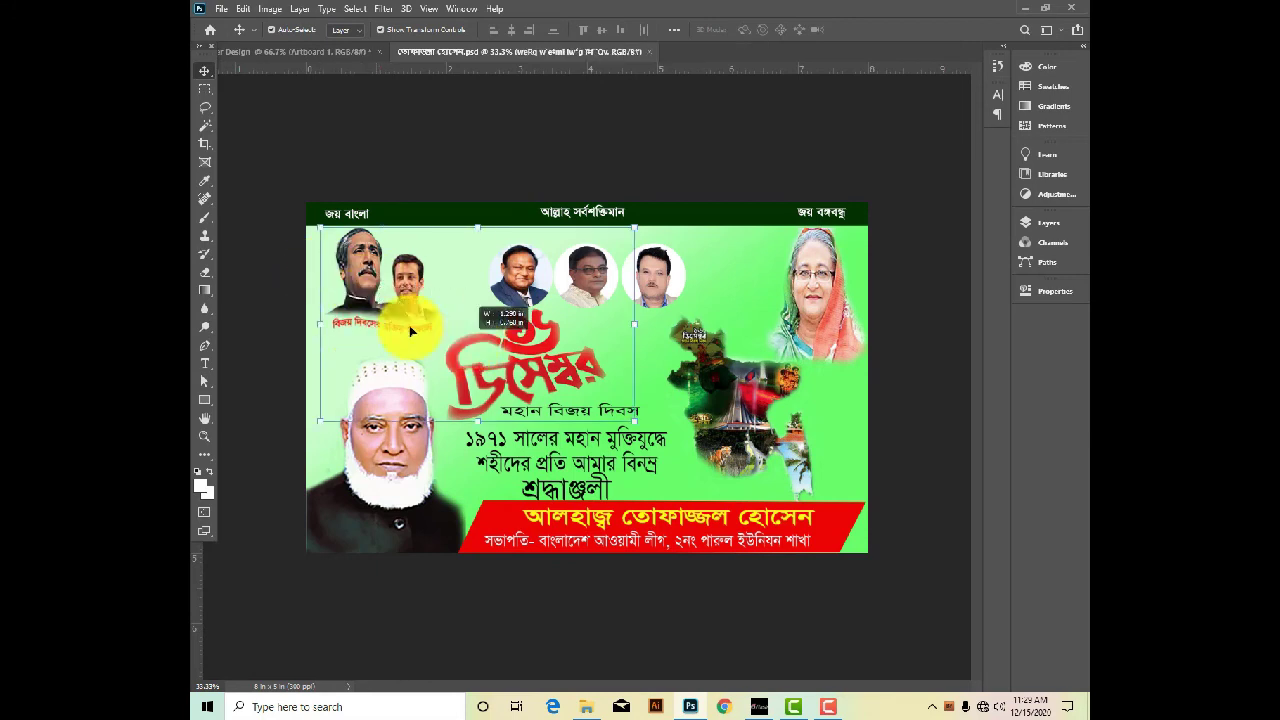
left_click_drag(395, 330, 454, 346)
left_click_drag(528, 421, 391, 309)
key("Escape")
left_click_drag(478, 376, 486, 336)
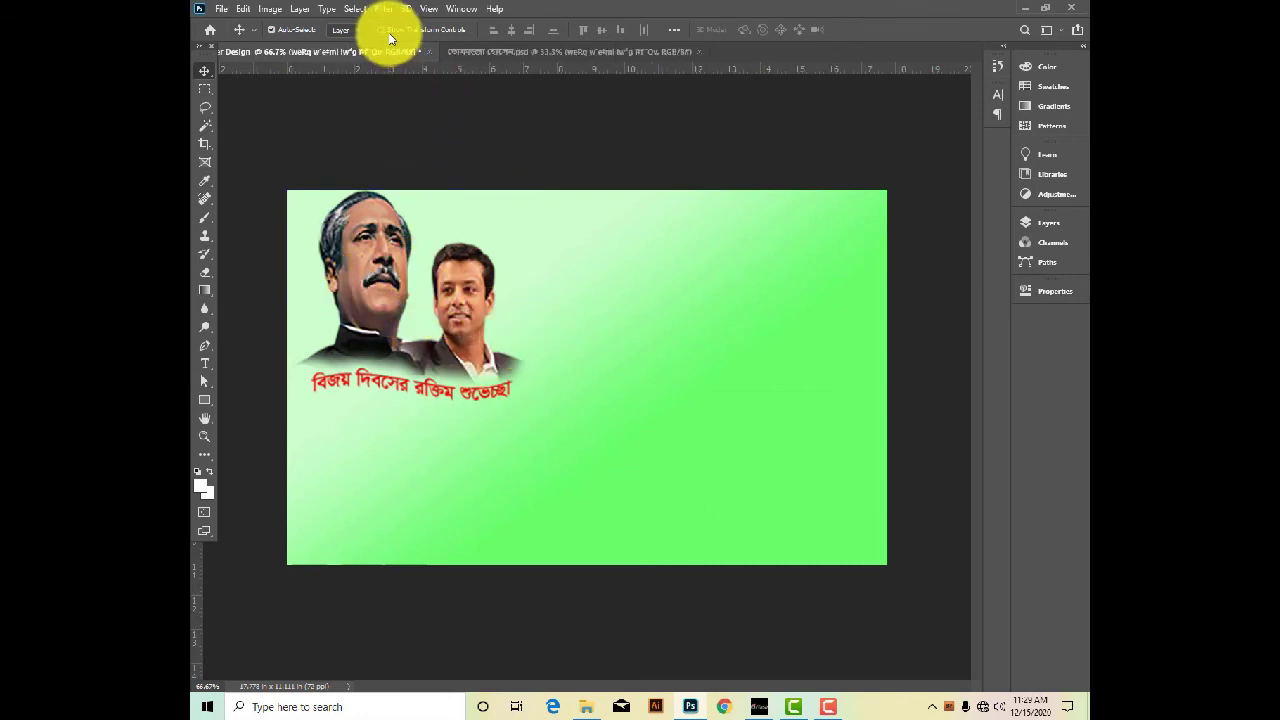
mouse_move(395, 290)
left_mouse_down()
mouse_move(445, 321)
mouse_move(395, 310)
left_mouse_up()
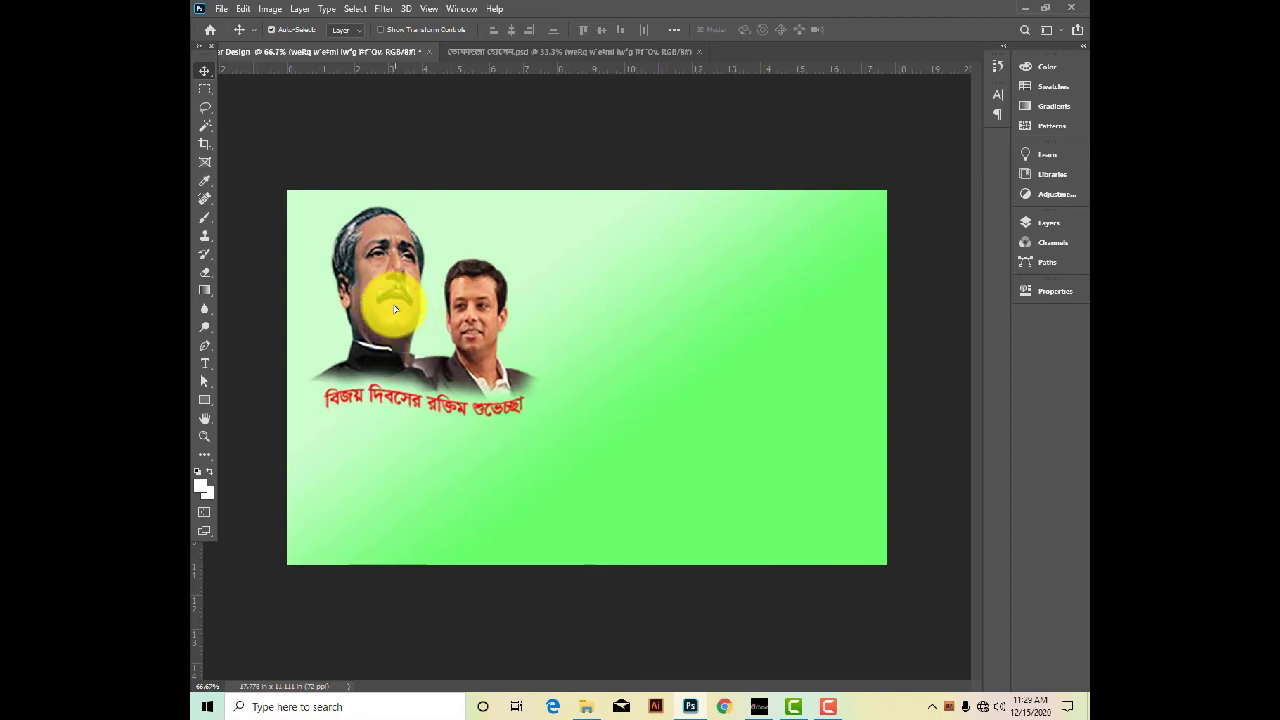
Show the transform controls and scale the two-portrait picture down to a small image in the canvas's upper-left corner.
left_click(380, 30)
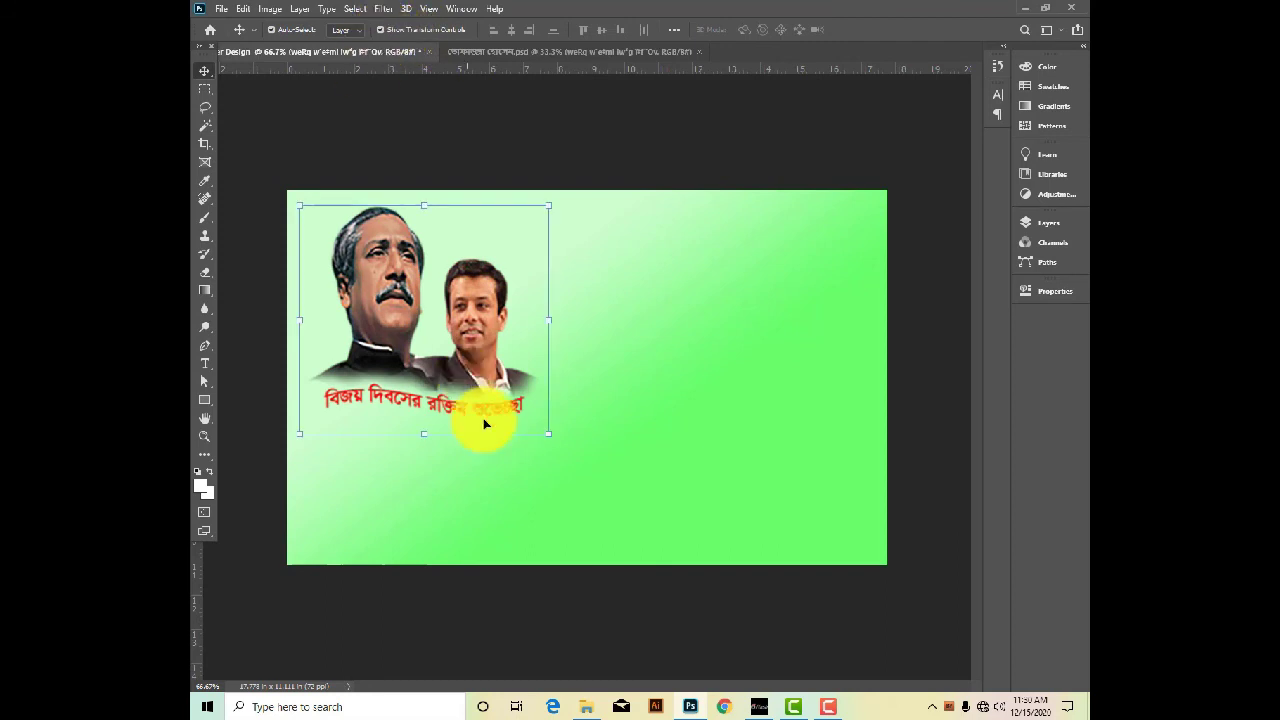
left_click(547, 434)
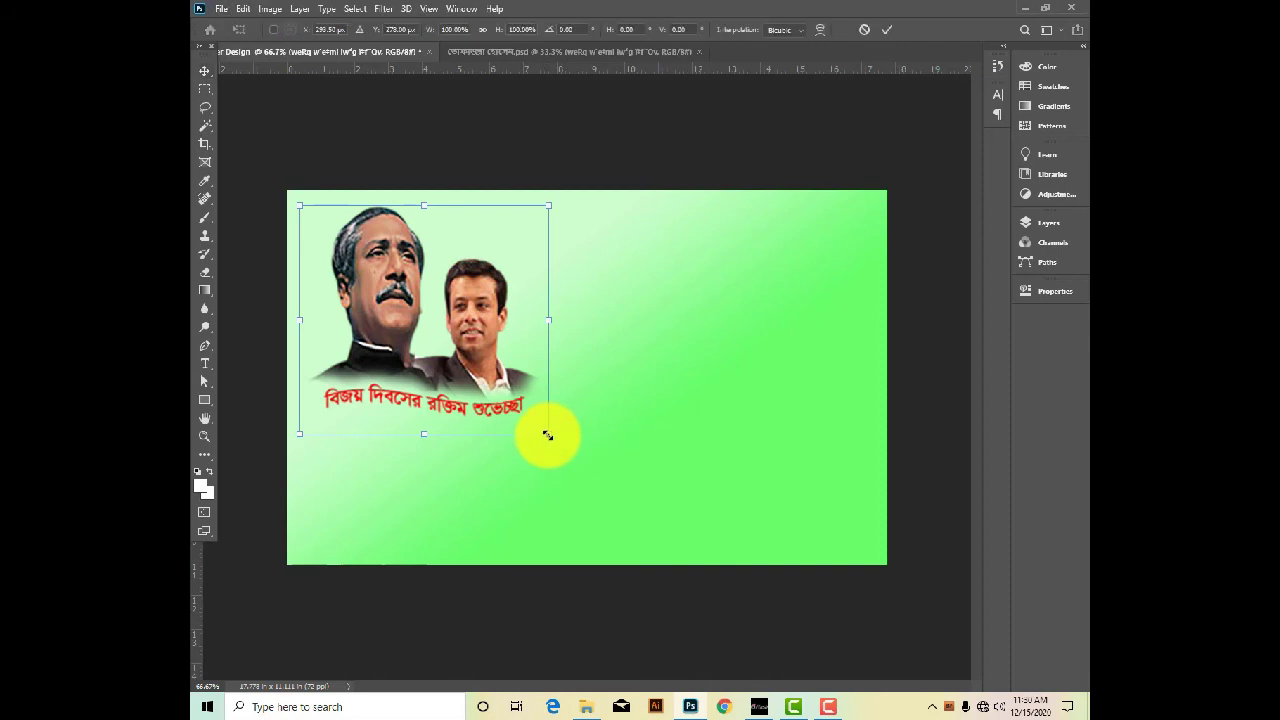
left_click_drag(547, 434, 342, 264)
key("Return")
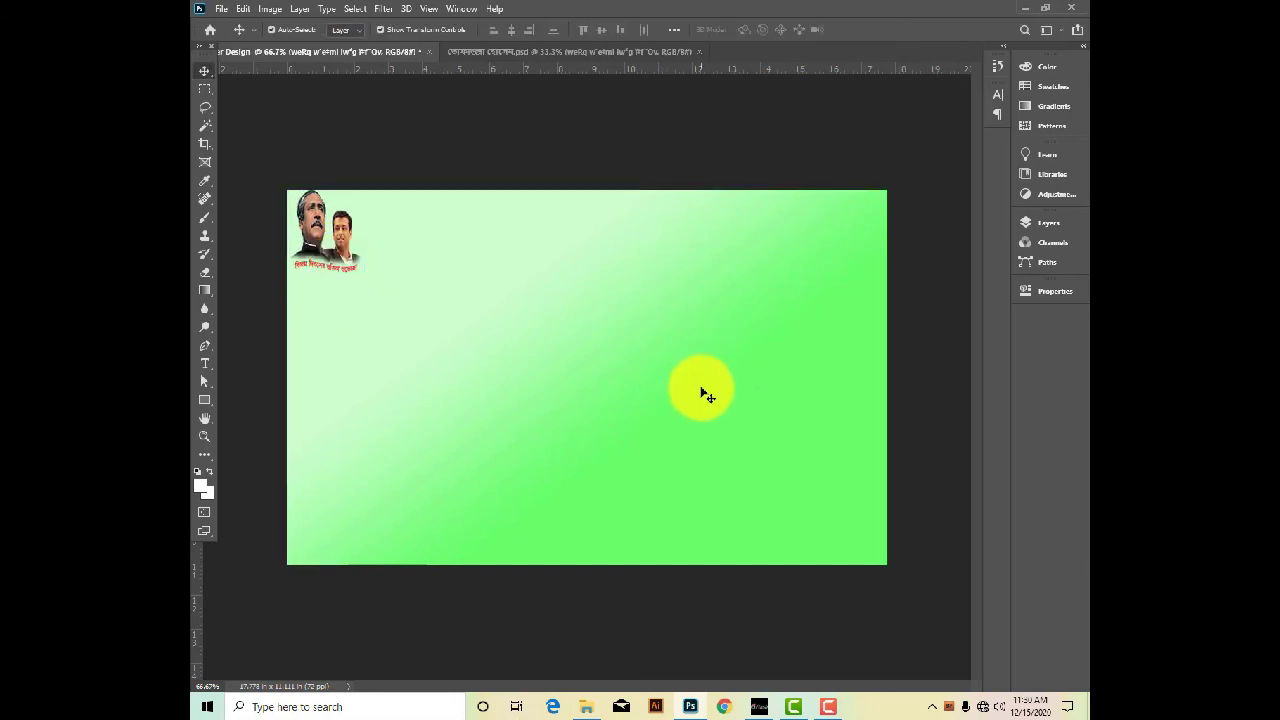